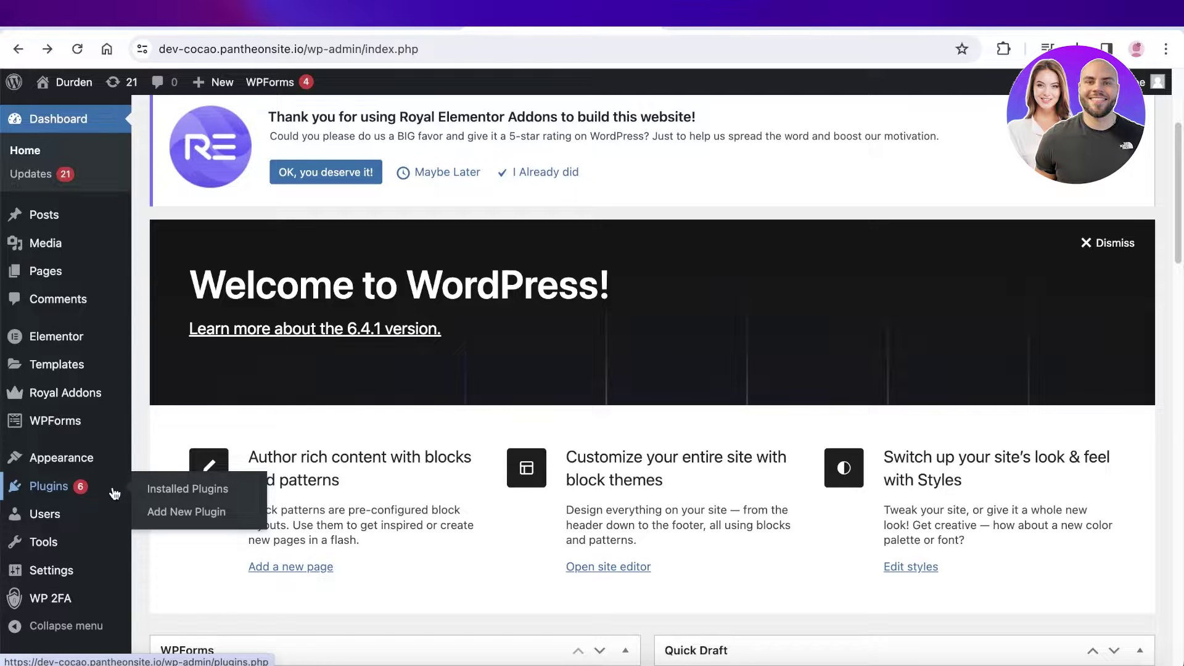
# Search the plugin directory for 'google reviews' and install RichPlugins' Plugin for Google Reviews.
pyautogui.click(196, 515)
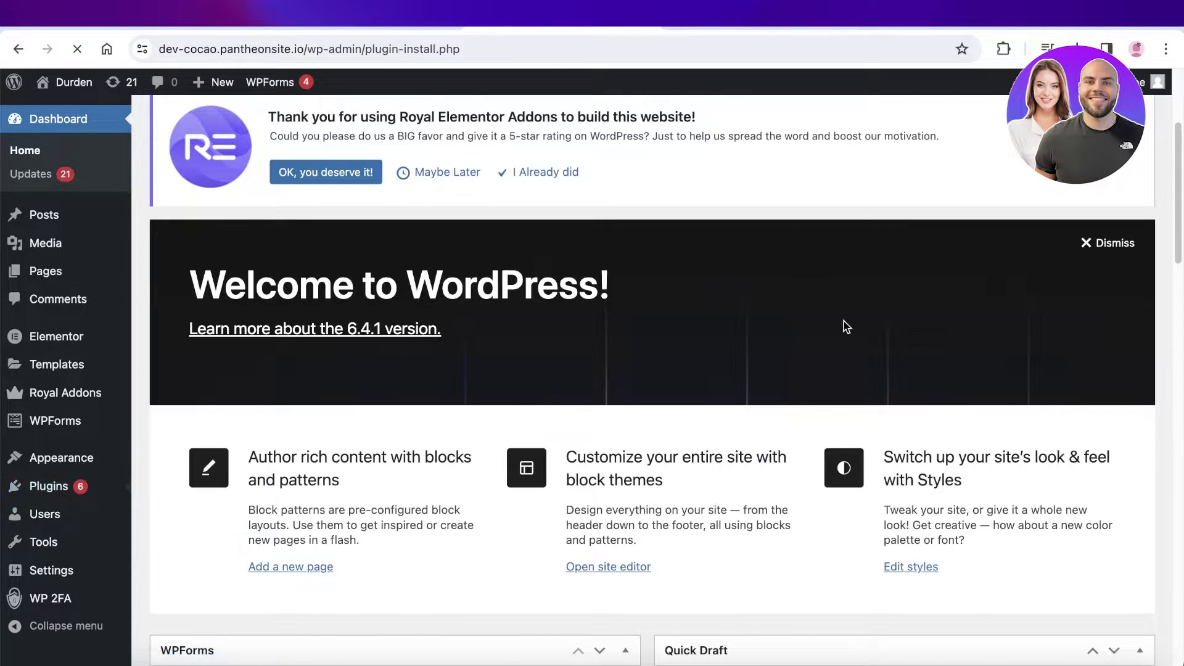
pyautogui.scroll(-5, 857, 327)
pyautogui.scroll(5, 906, 296)
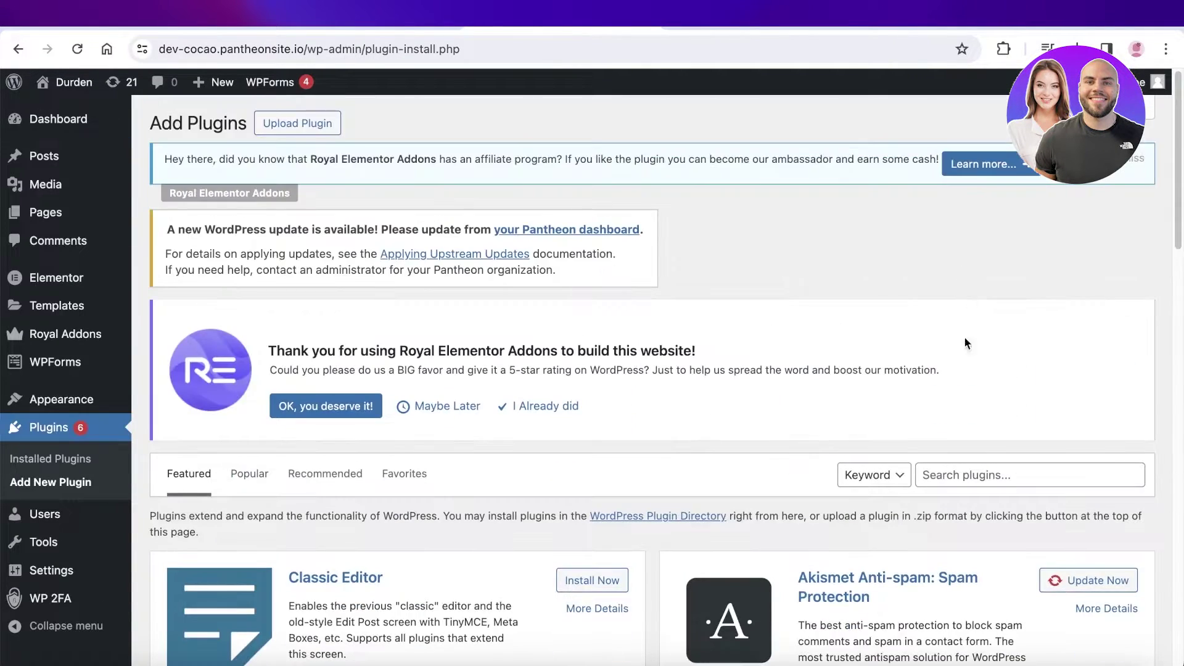
pyautogui.click(962, 473)
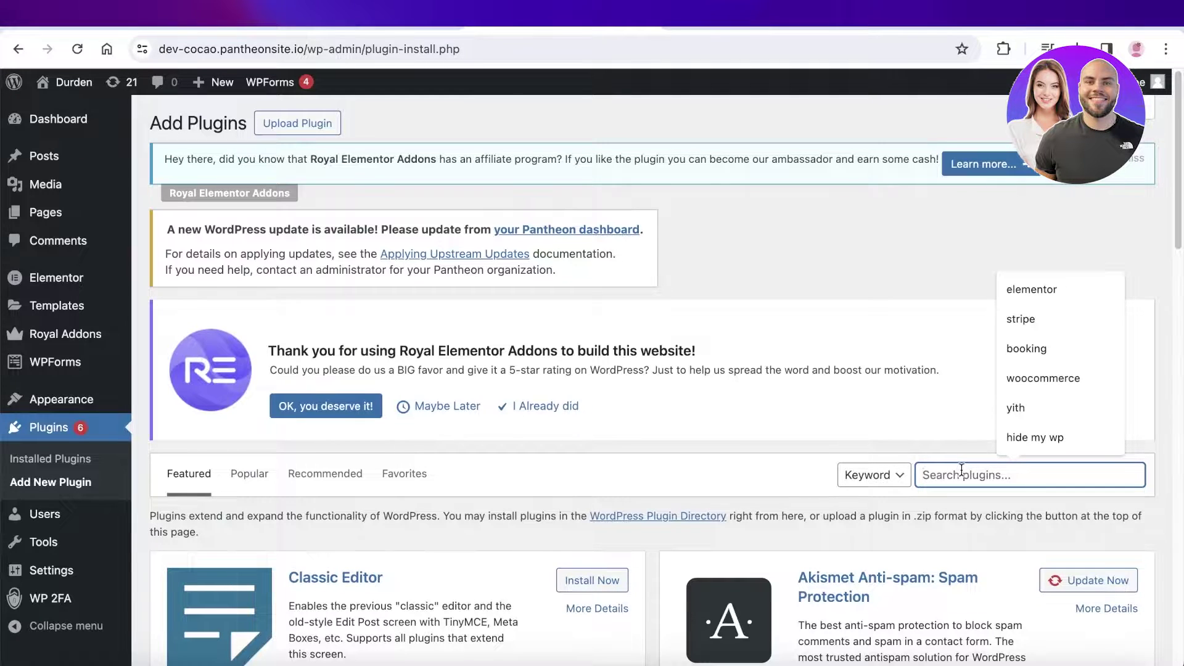
pyautogui.write('google reviews')
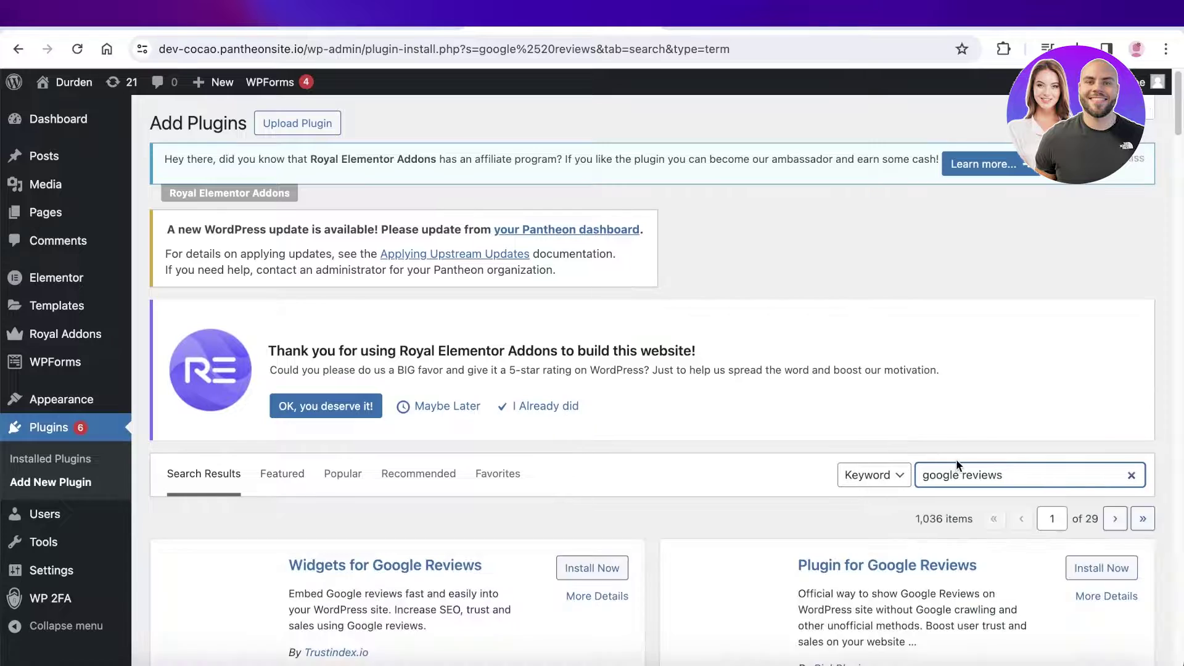
pyautogui.scroll(-3, 850, 345)
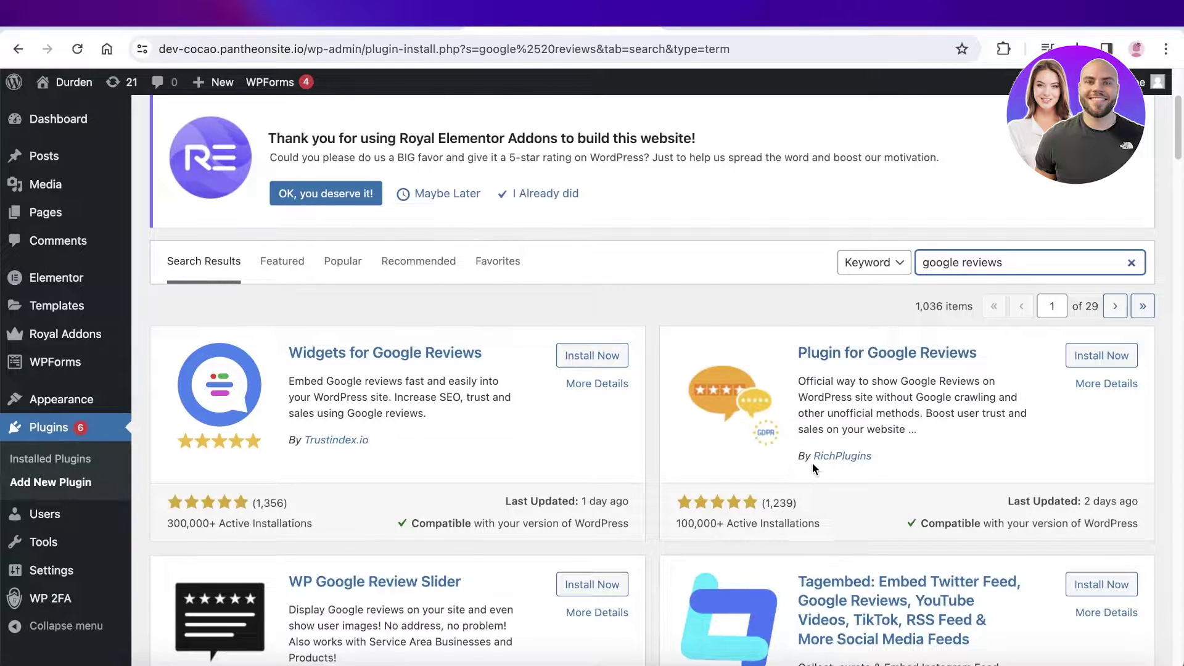
pyautogui.click(1110, 358)
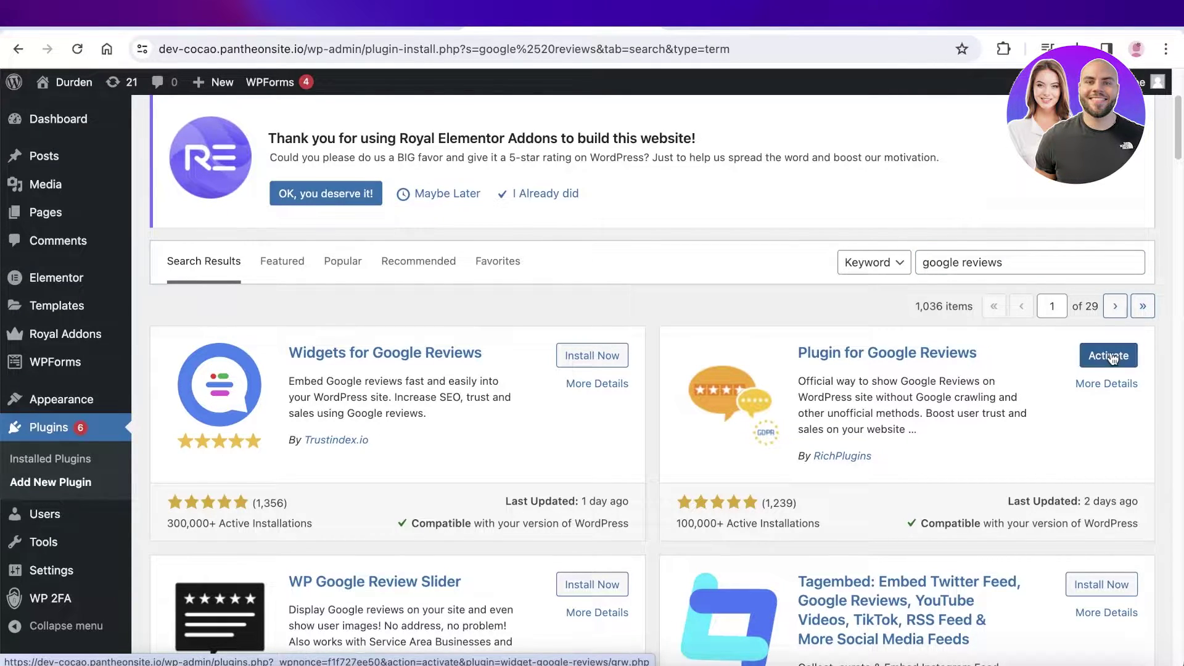
# Activate the Google Reviews plugin and start locating the business in the connect dialog's map.
pyautogui.click(1110, 356)
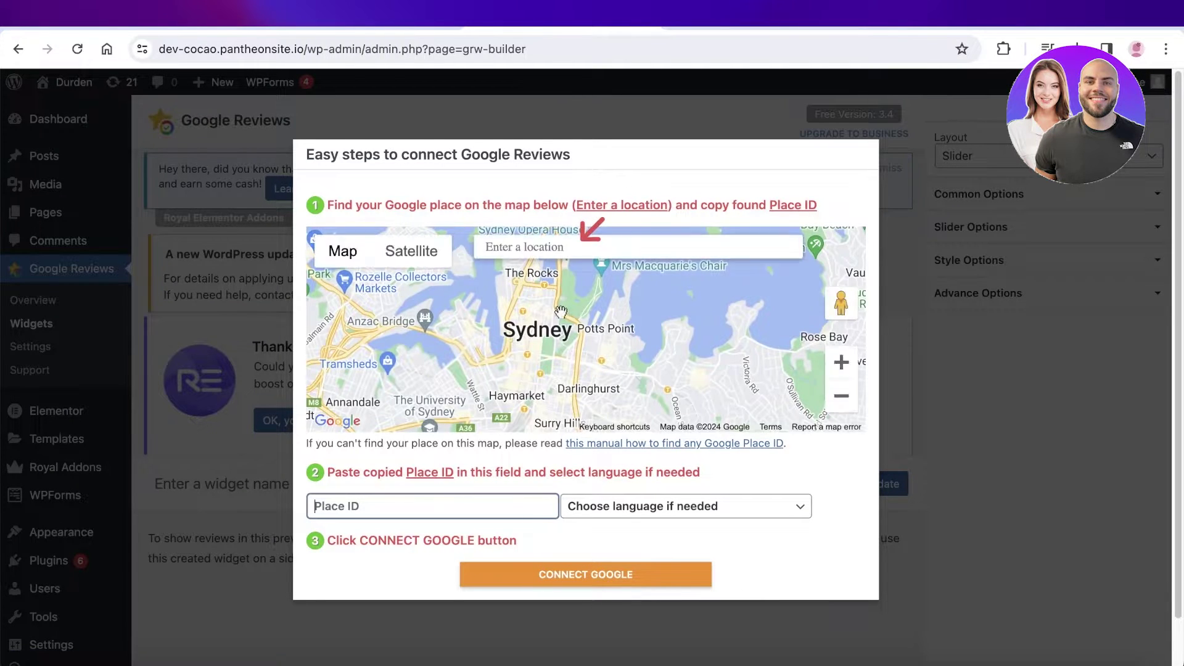
pyautogui.scroll(-2, 602, 336)
pyautogui.scroll(3, 605, 334)
pyautogui.scroll(3, 601, 327)
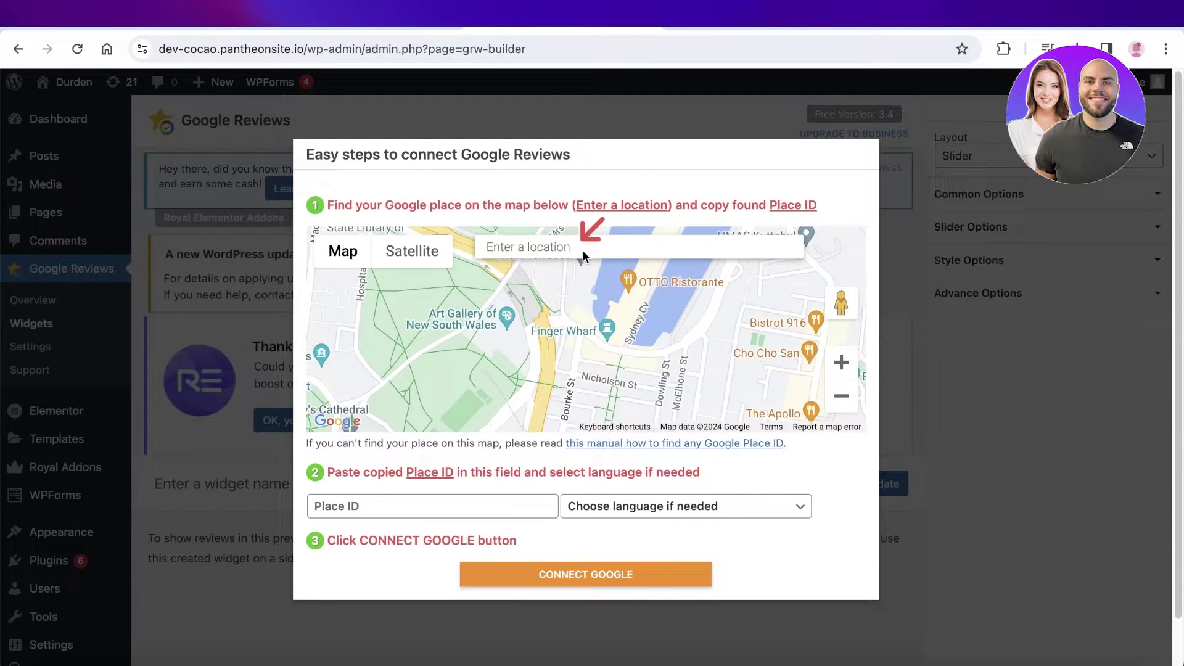
pyautogui.click(491, 247)
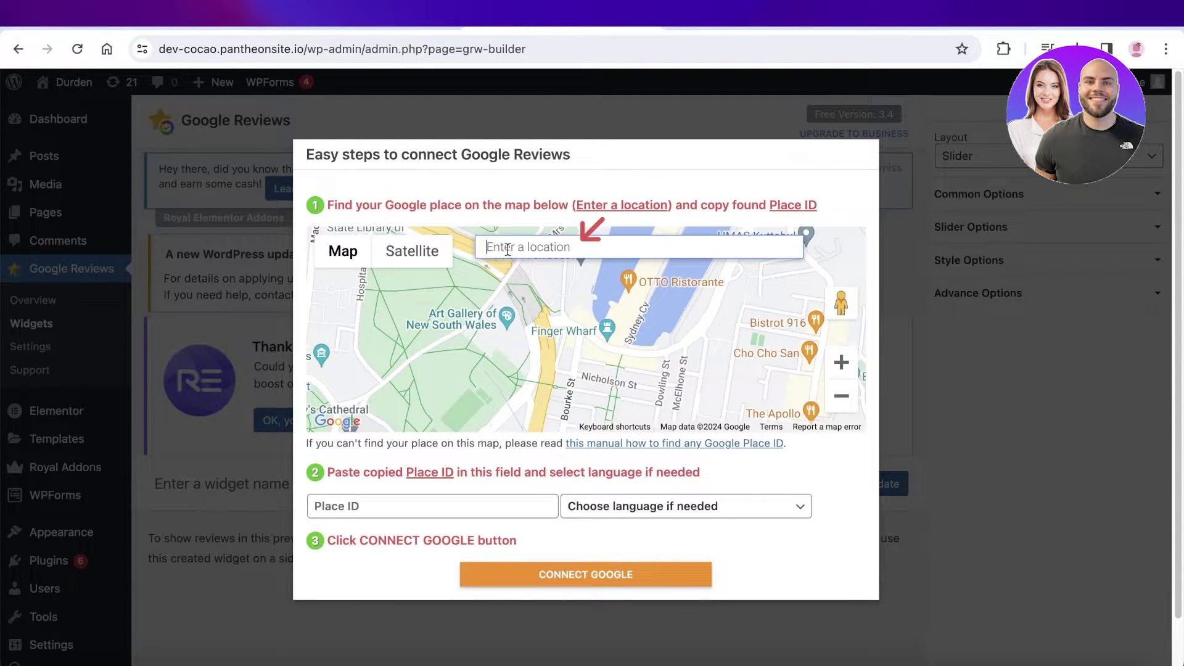
pyautogui.click(660, 287)
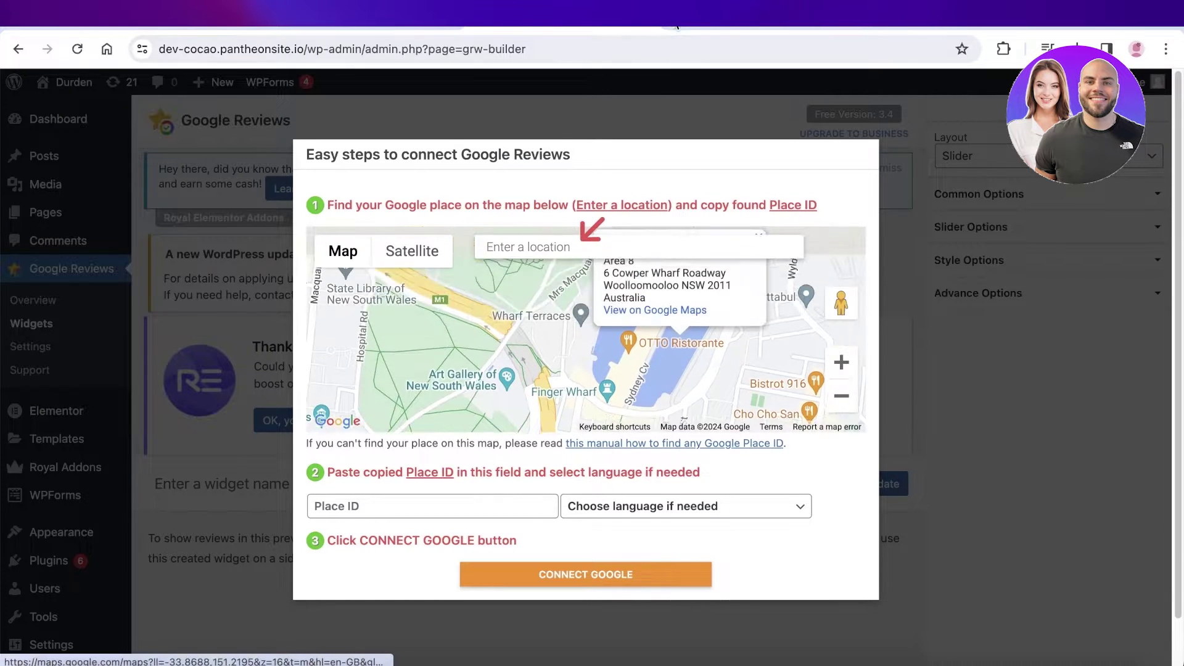
# In a new tab, search Google for 'janes lashes toronto' and open the Pretty Little Secrets Beauty™ panel.
pyautogui.hotkey('ctrl', 't')
pyautogui.write('jan')
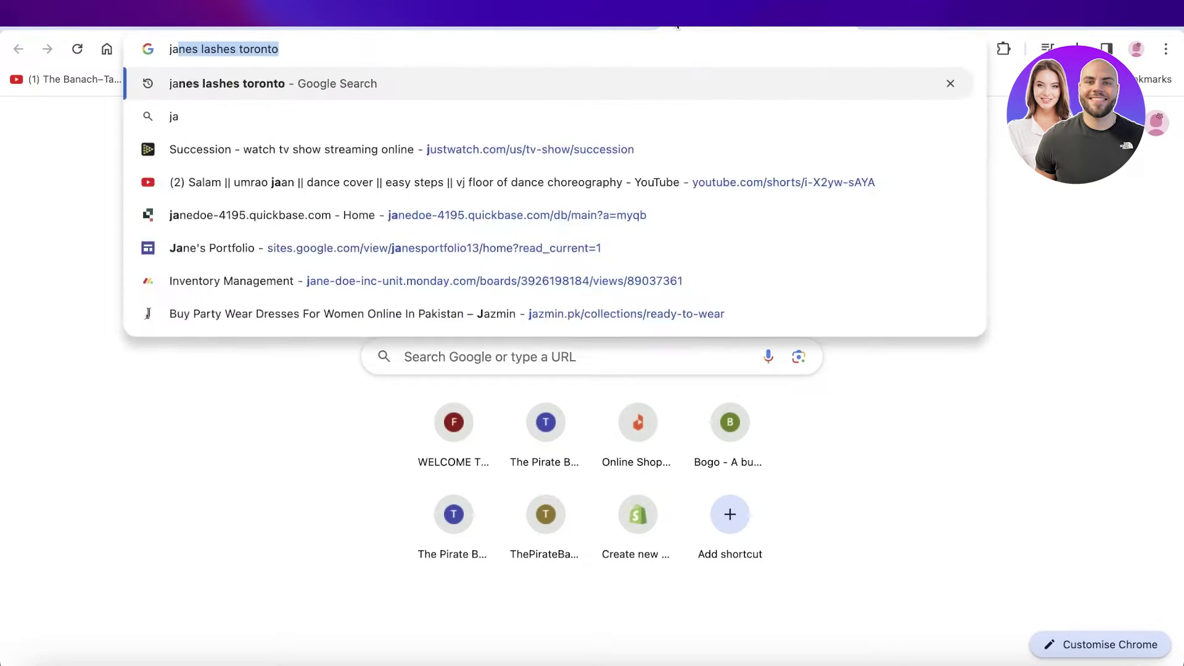
pyautogui.write('es l')
pyautogui.press('Return')
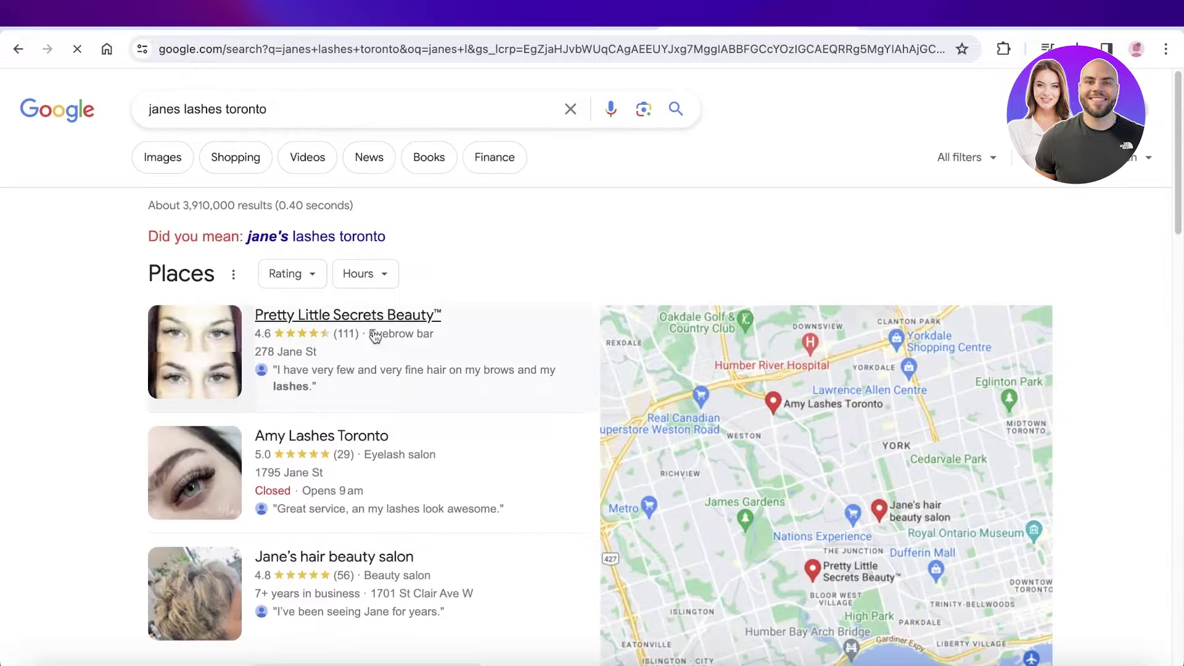
pyautogui.click(375, 336)
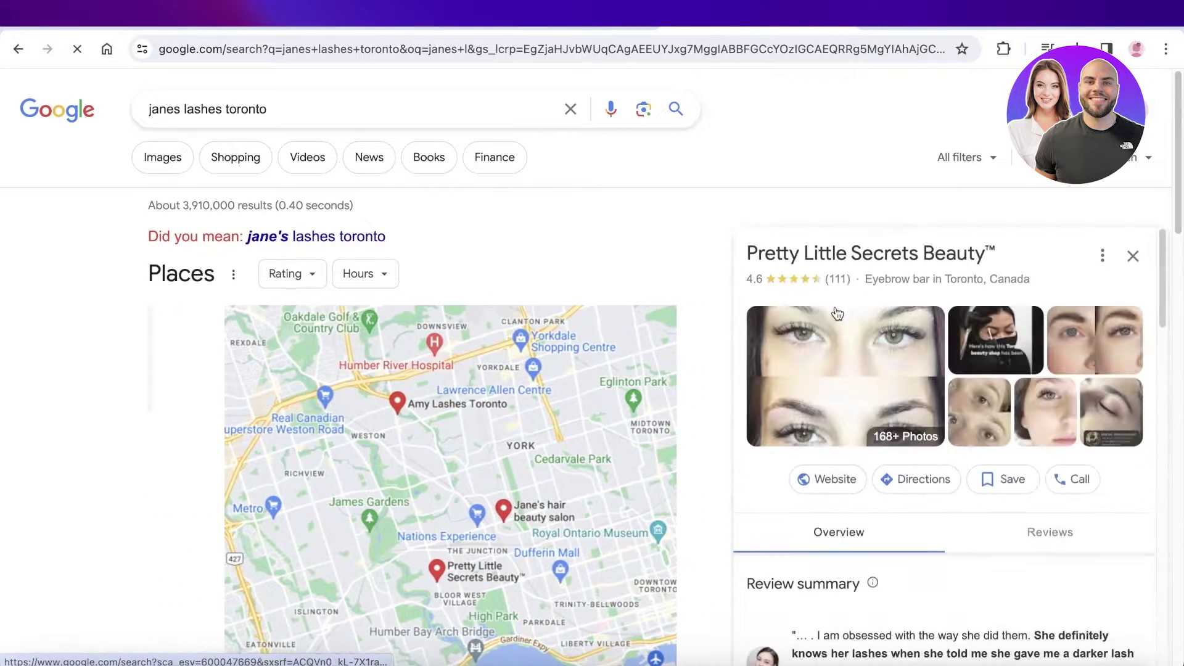
# Copy the business name Pretty Little Secrets Beauty™ from the panel title.
pyautogui.tripleClick(856, 216)
pyautogui.rightClick(856, 219)
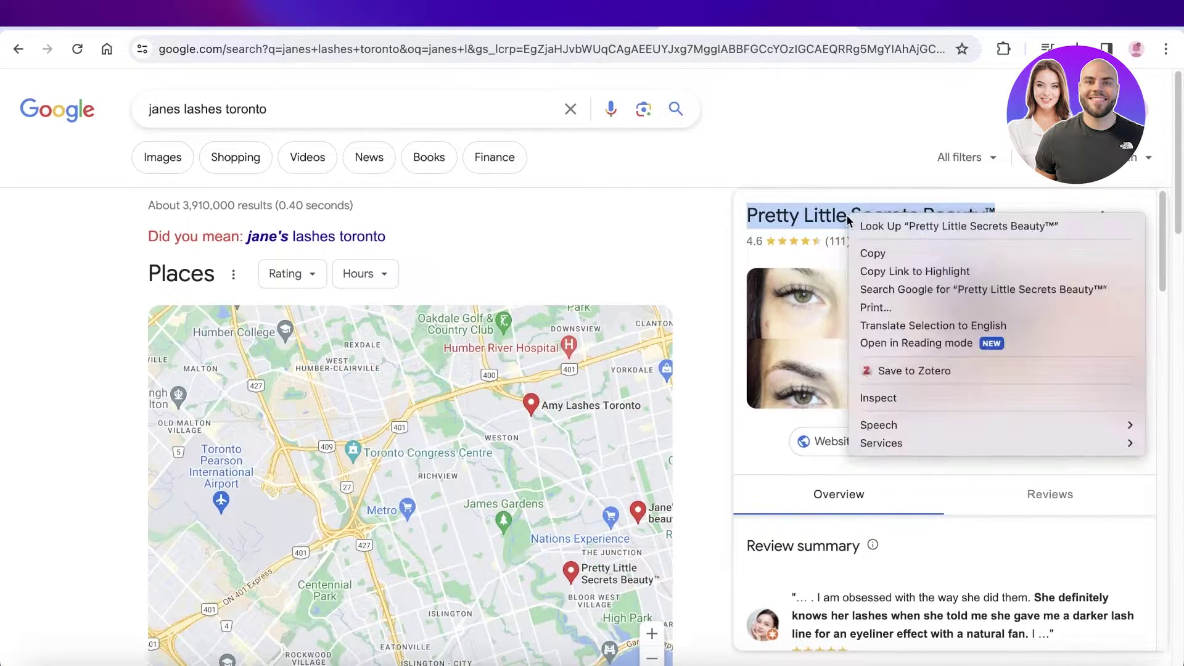
pyautogui.click(888, 254)
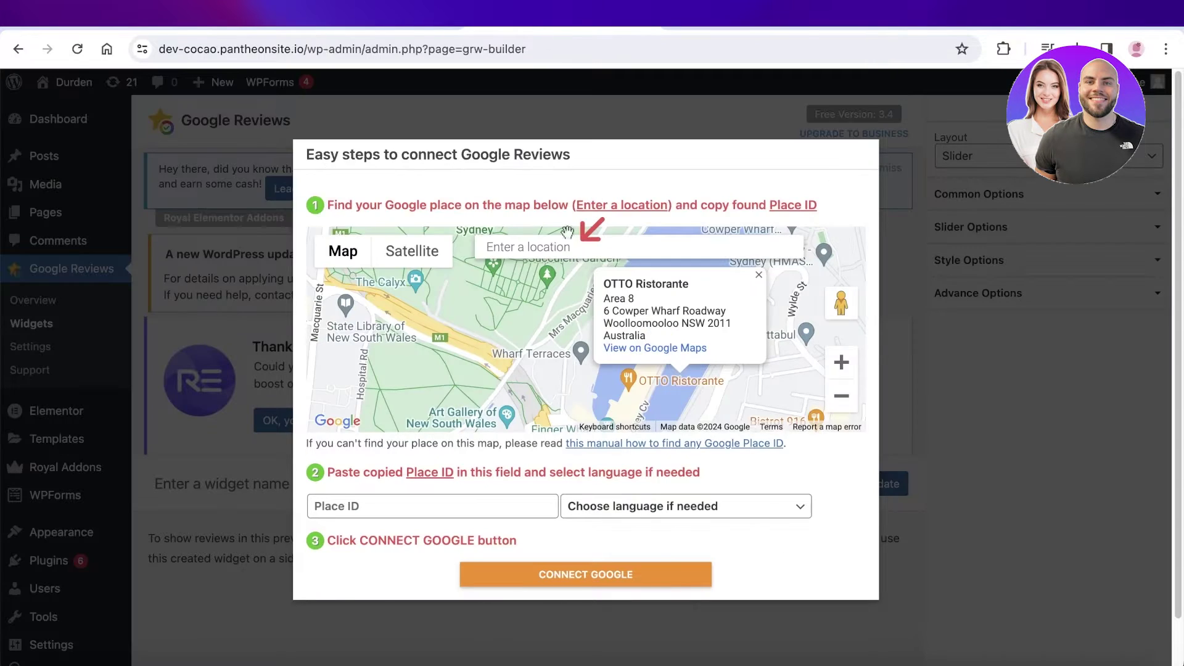
# Enter 'toronto' in the connect dialog's location search and select the Place ID field.
pyautogui.rightClick(563, 239)
pyautogui.click(535, 248)
pyautogui.write('toronto')
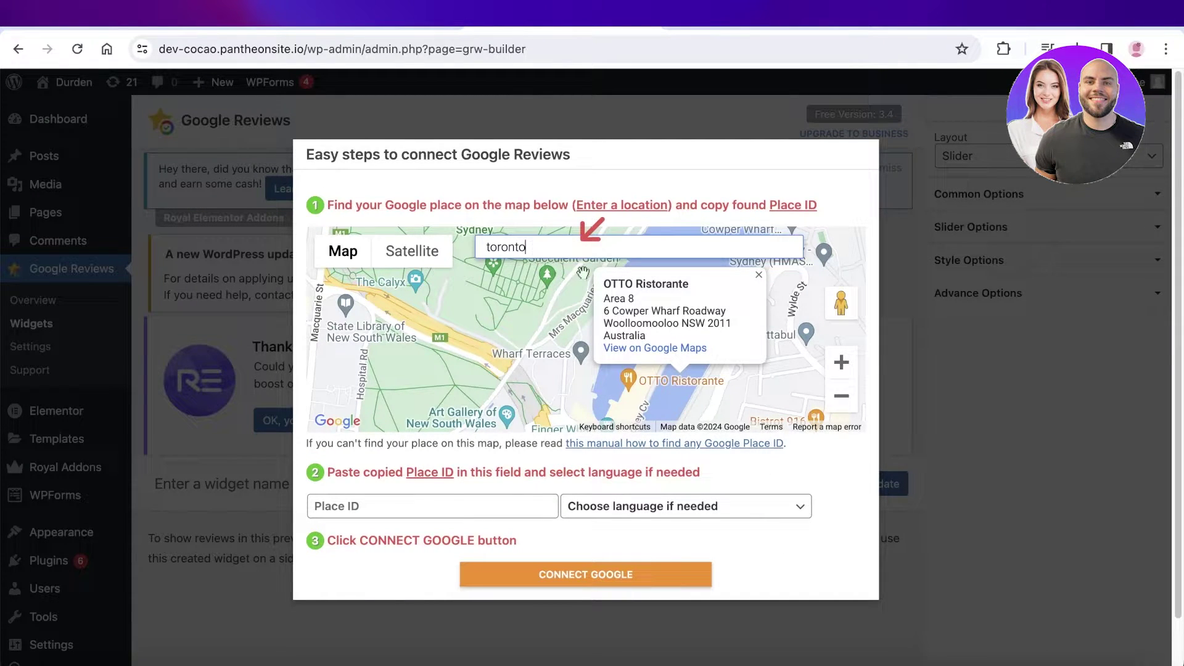
pyautogui.click(421, 505)
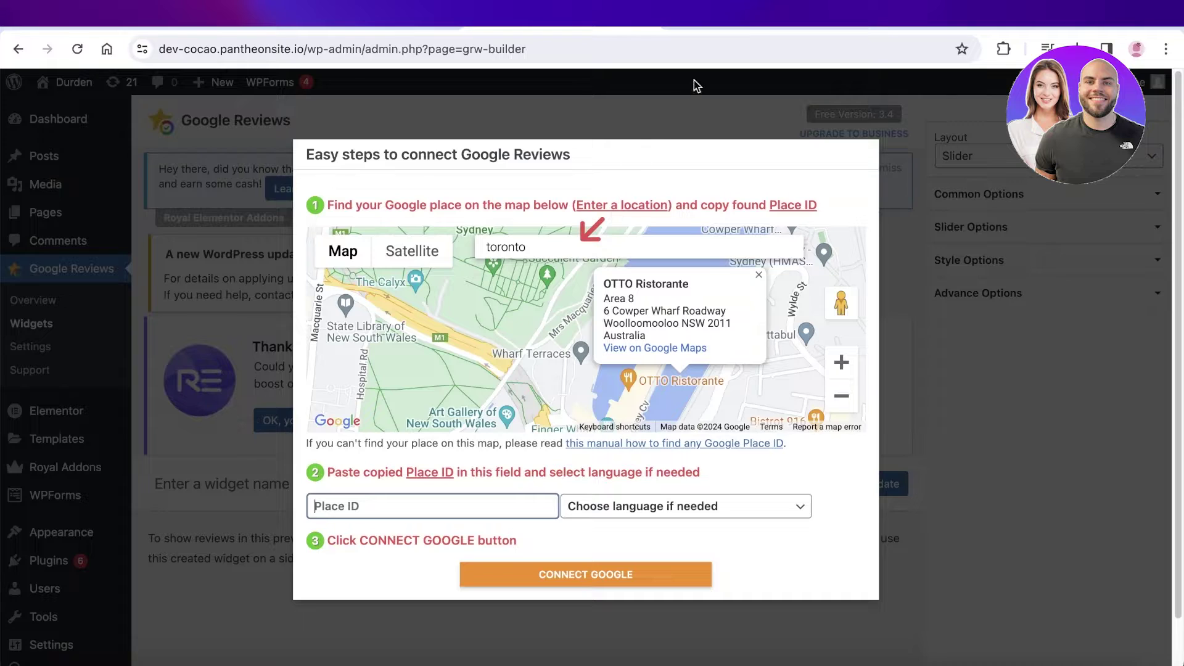
# Scroll the Pretty Little Secrets Beauty™ panel to its reviews and bring up options for the Write a review link.
pyautogui.click(719, 30)
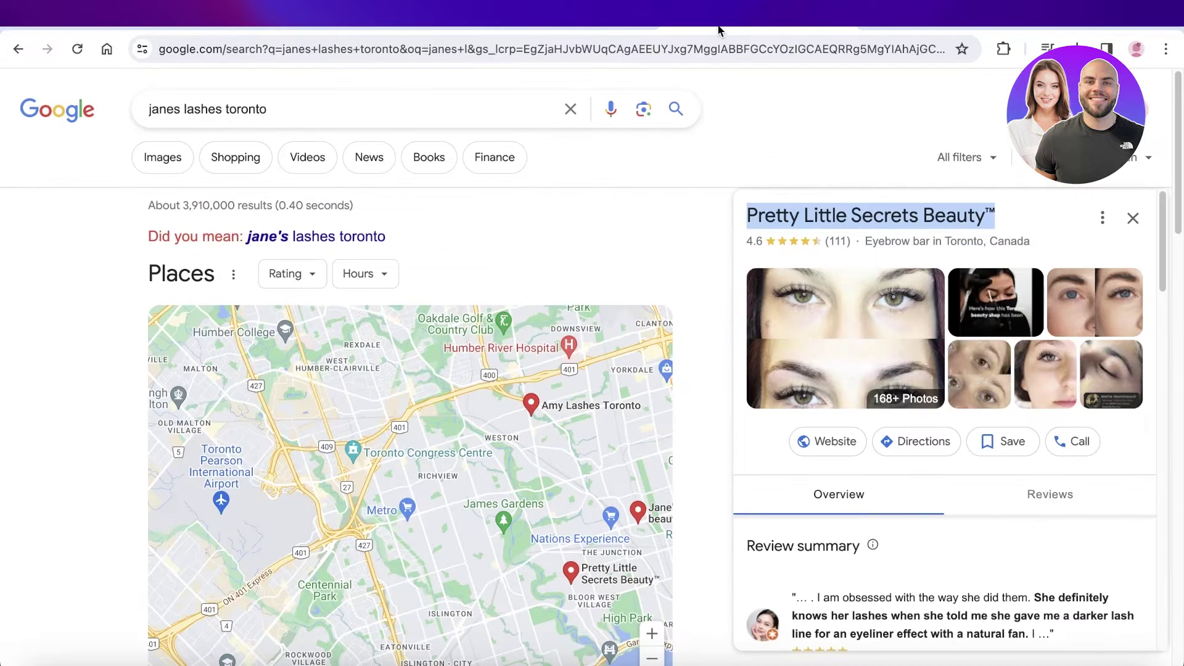
pyautogui.click(644, 252)
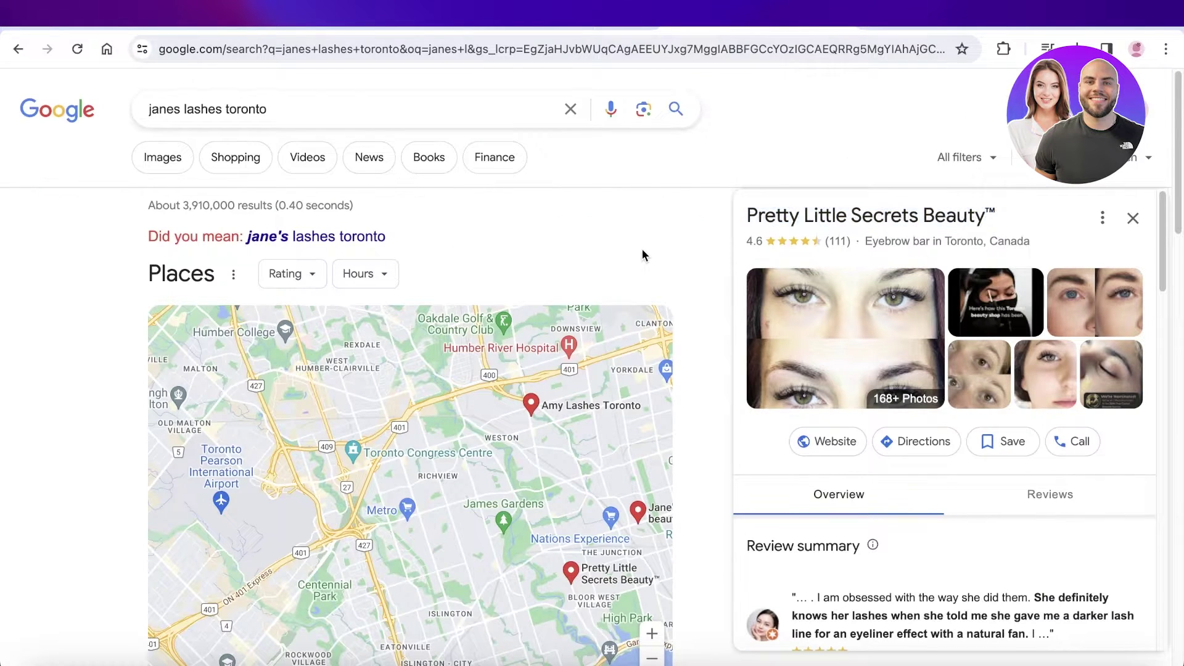
pyautogui.scroll(-2, 849, 370)
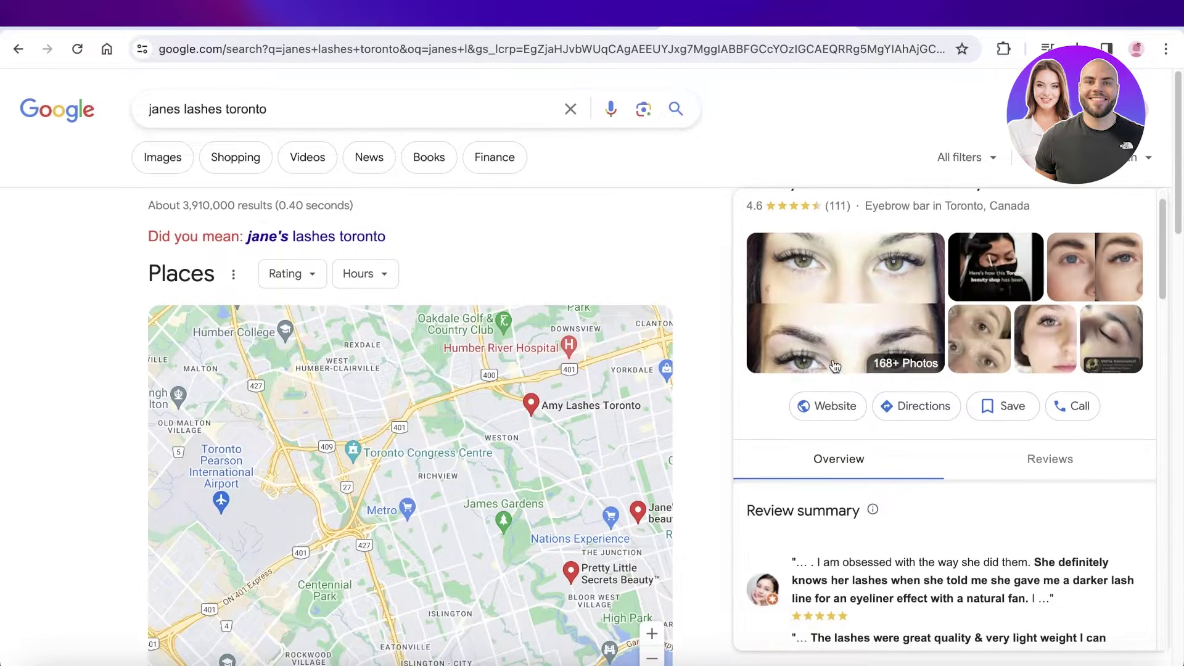
pyautogui.scroll(-3, 836, 363)
pyautogui.scroll(3, 760, 301)
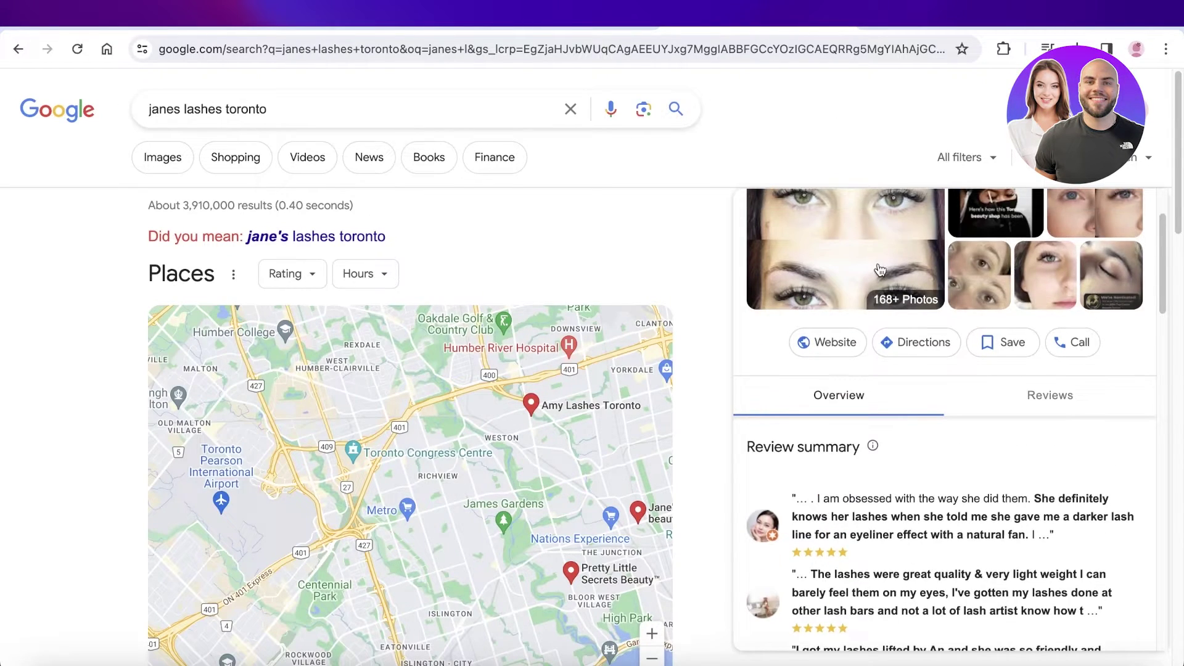
pyautogui.scroll(-3, 887, 276)
pyautogui.scroll(-3, 890, 282)
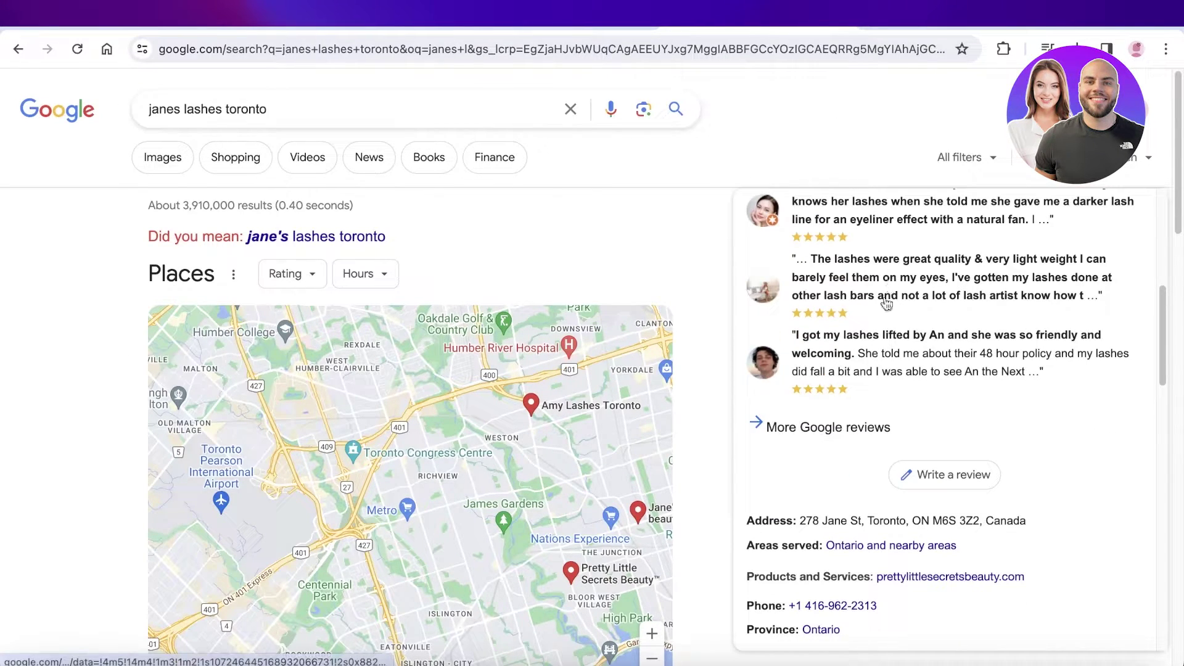
pyautogui.scroll(-3, 719, 343)
pyautogui.scroll(1, 902, 360)
pyautogui.scroll(3, 925, 388)
pyautogui.scroll(-3, 928, 432)
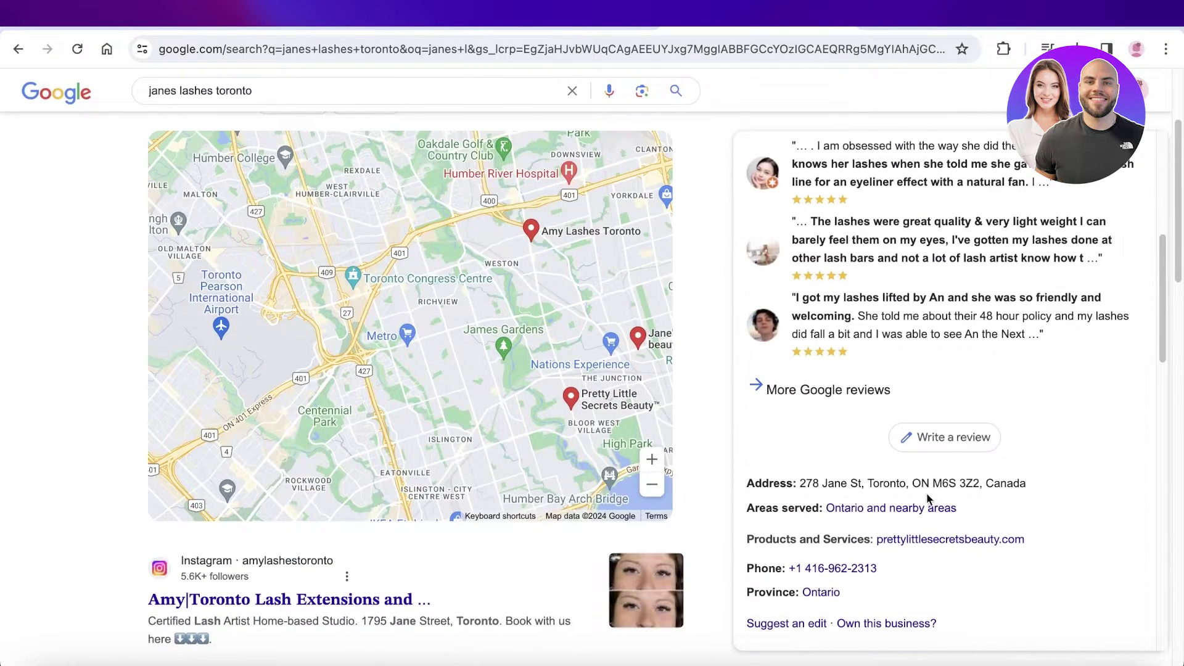
pyautogui.rightClick(931, 446)
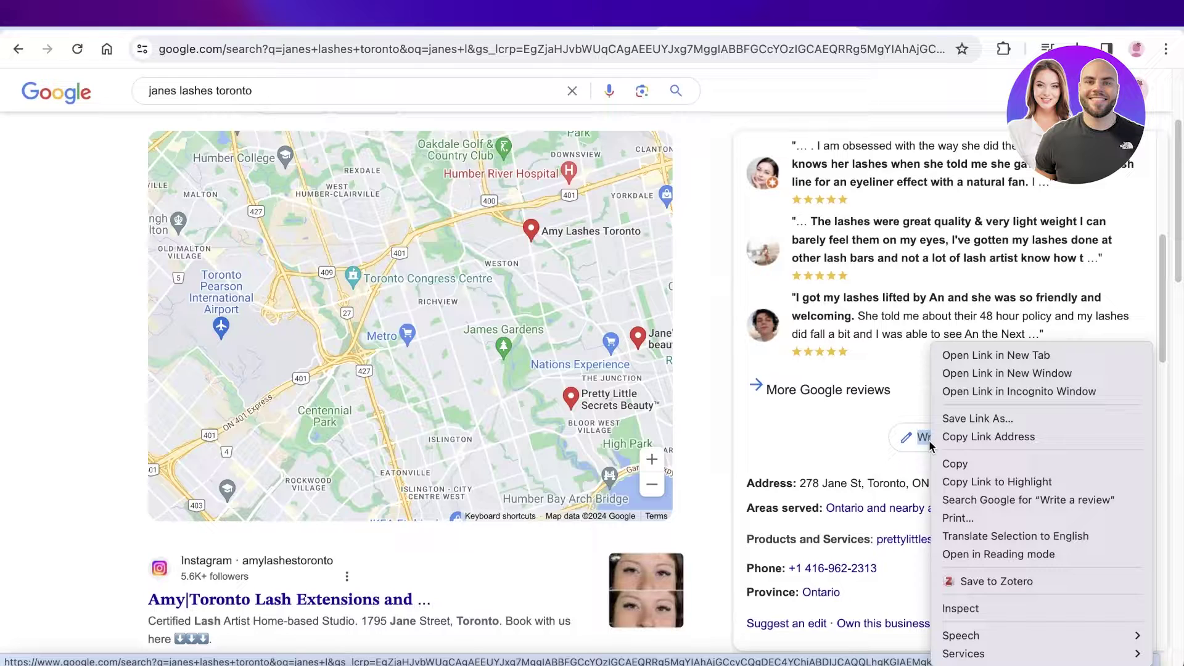
# Inspect the Write a review link in DevTools and search the markup for 'data-pid', reaching the second match.
pyautogui.click(984, 609)
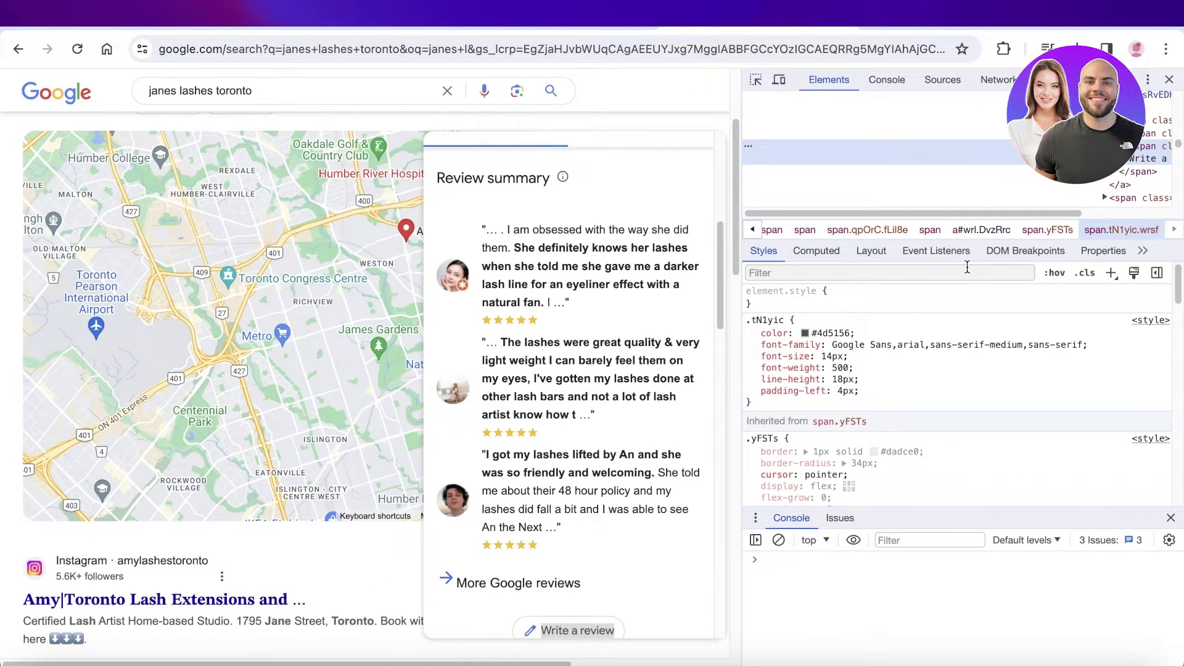
pyautogui.hotkey('ctrl', 'f')
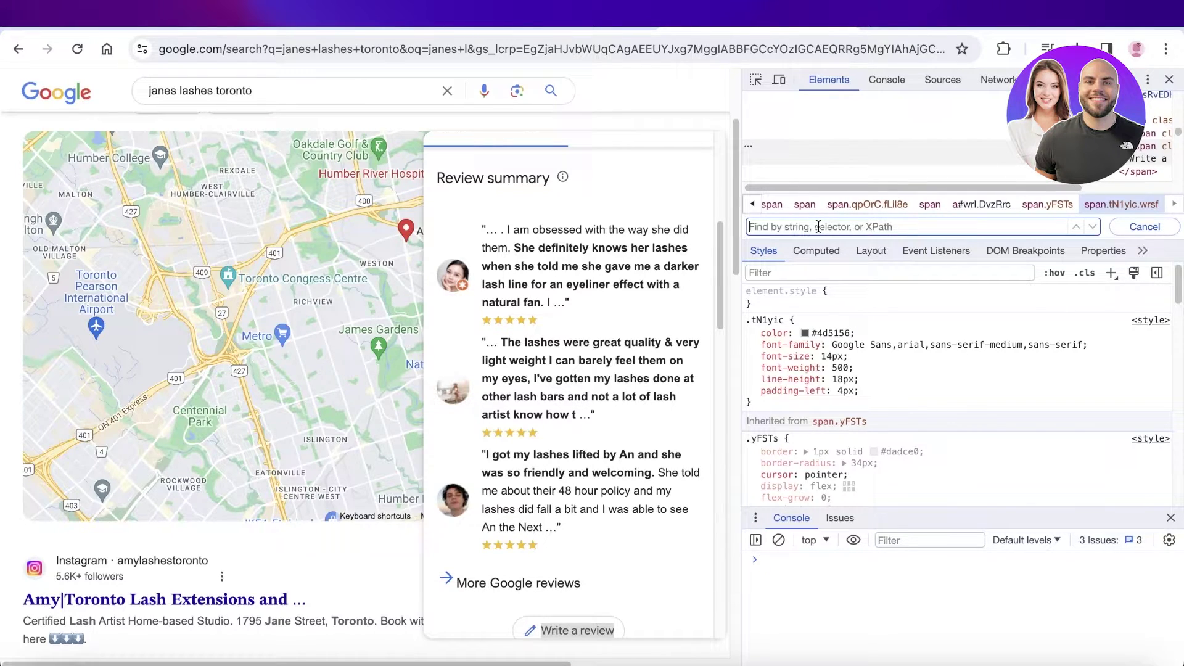
pyautogui.write('data-')
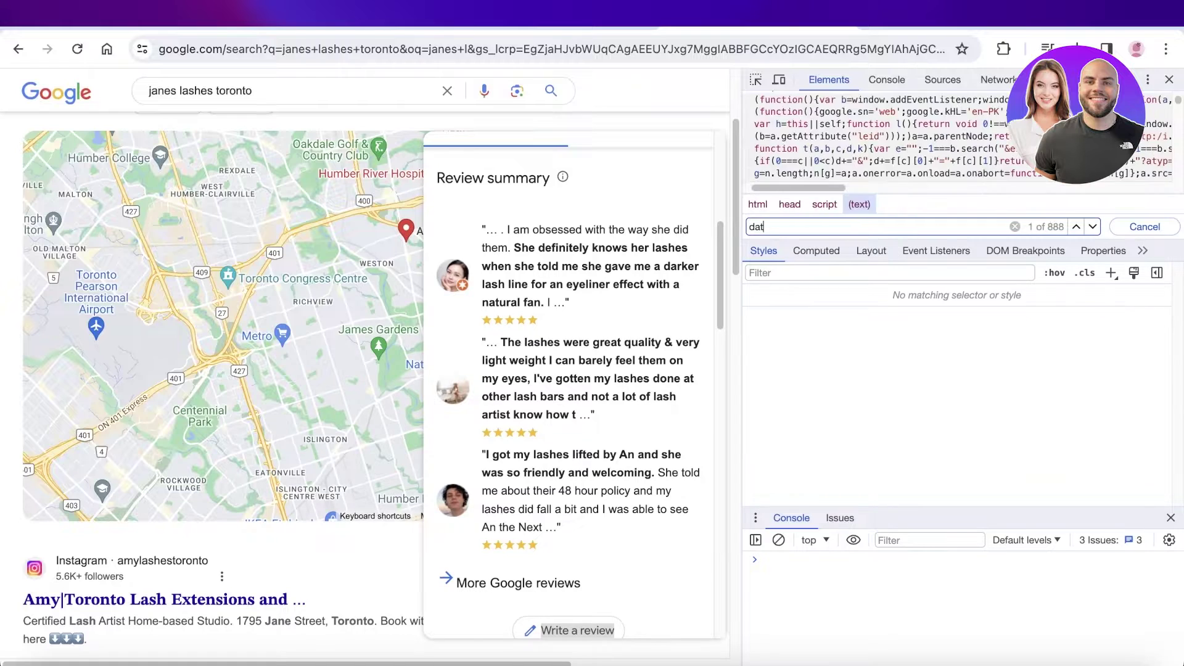
pyautogui.write('pid')
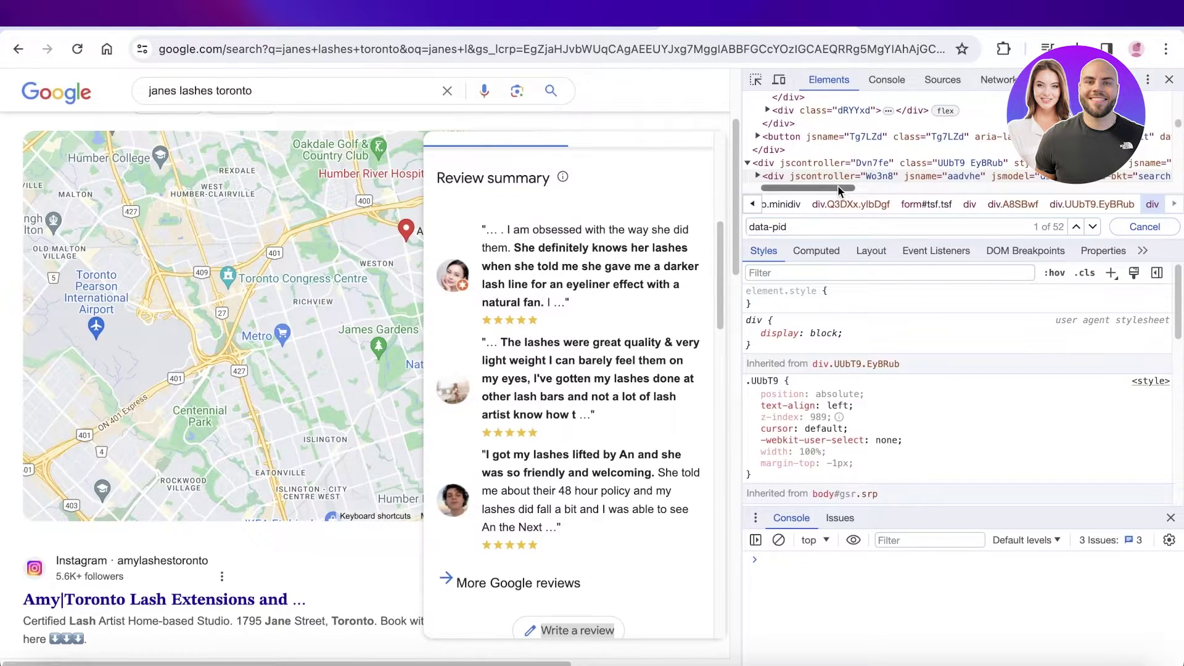
pyautogui.moveTo(844, 188); pyautogui.dragTo(1169, 202)
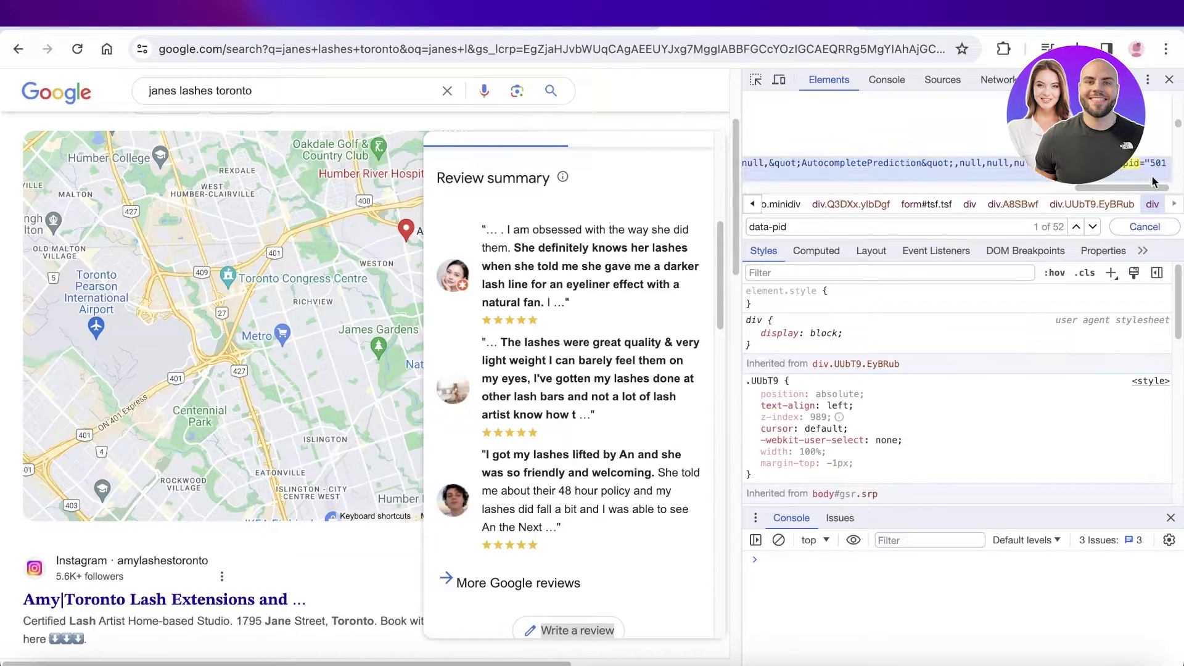
pyautogui.scroll(-2, 1144, 169)
pyautogui.scroll(1, 1137, 161)
pyautogui.scroll(1, 1137, 163)
pyautogui.scroll(1, 1139, 165)
pyautogui.scroll(1, 1140, 166)
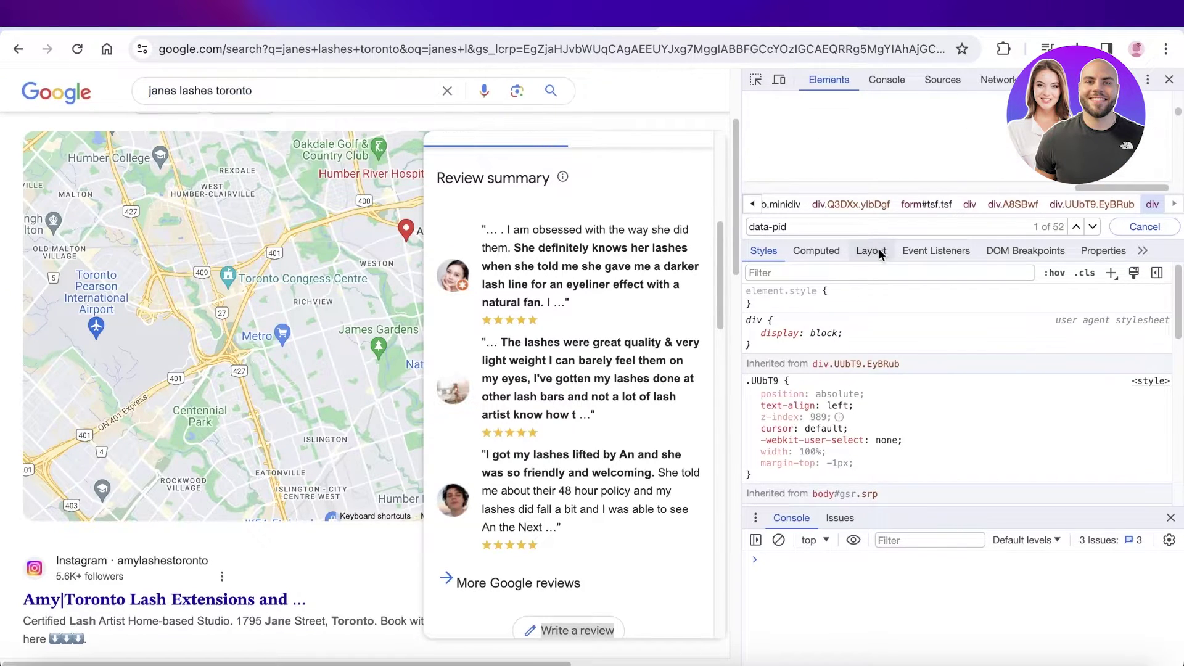
pyautogui.click(873, 226)
pyautogui.press('Return')
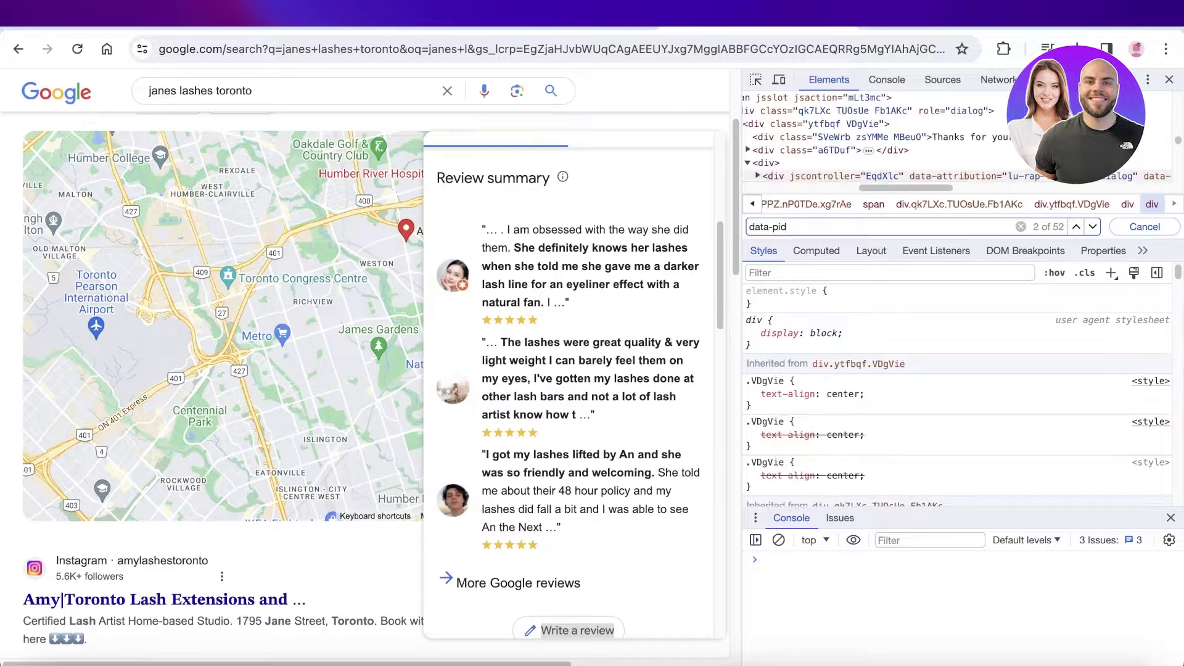
# Copy the matched data-pid element's markup and switch to Apple Notes.
pyautogui.moveTo(912, 188); pyautogui.dragTo(1134, 203)
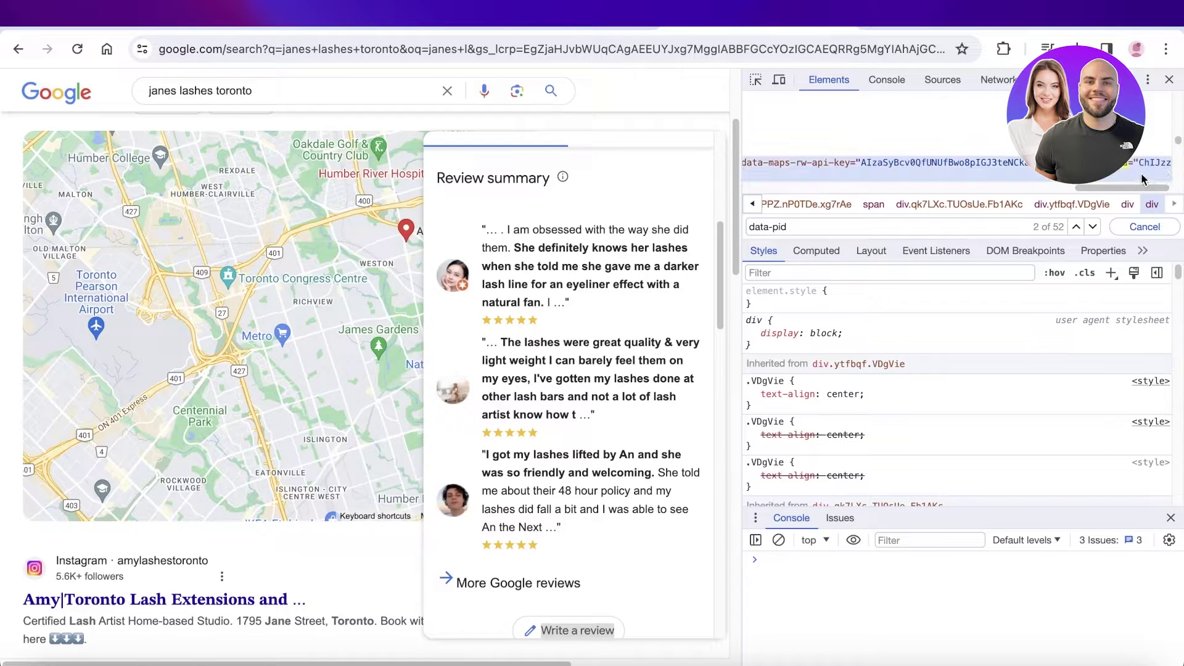
pyautogui.rightClick(1143, 161)
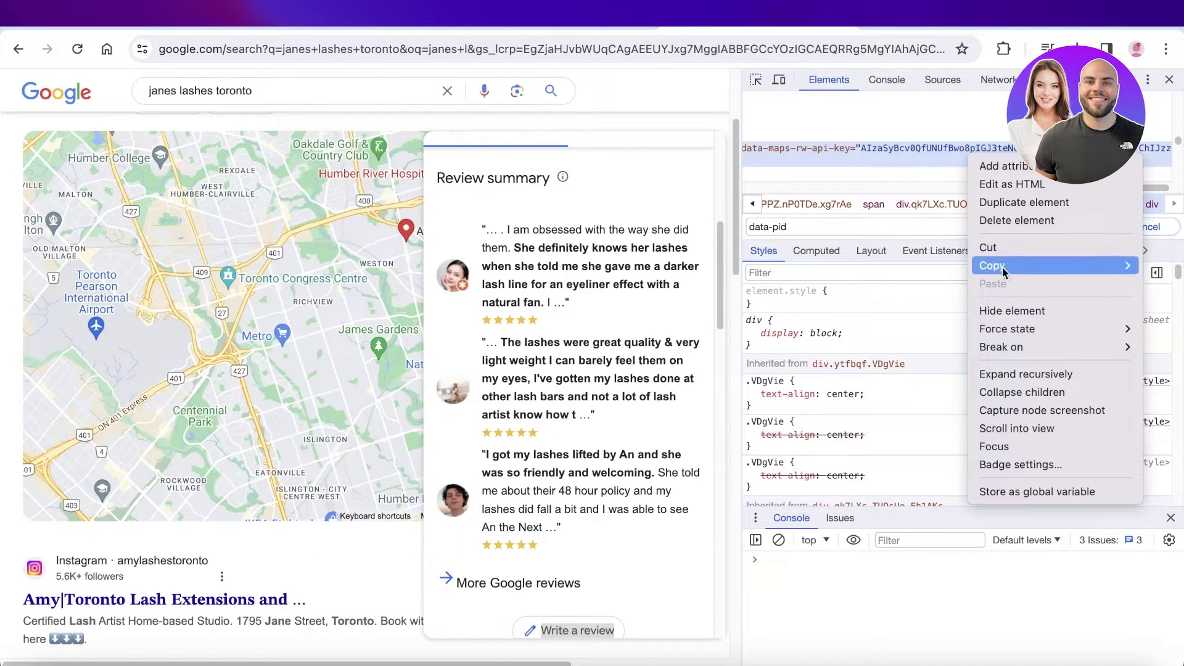
pyautogui.moveTo(992, 266)
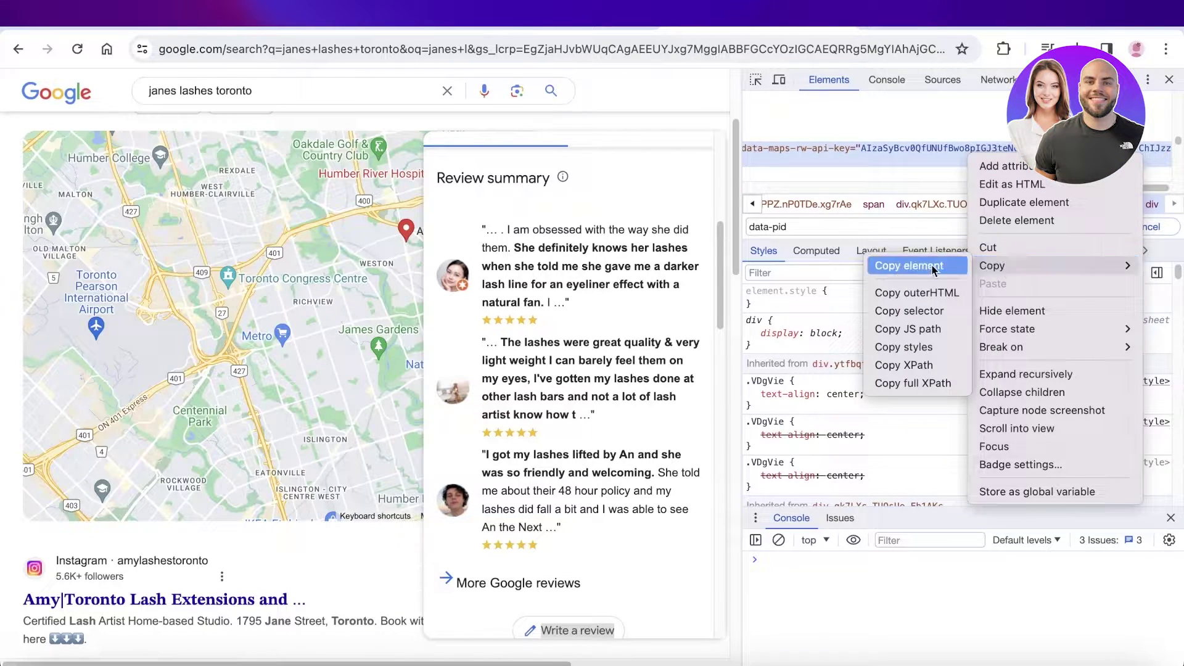
pyautogui.click(925, 270)
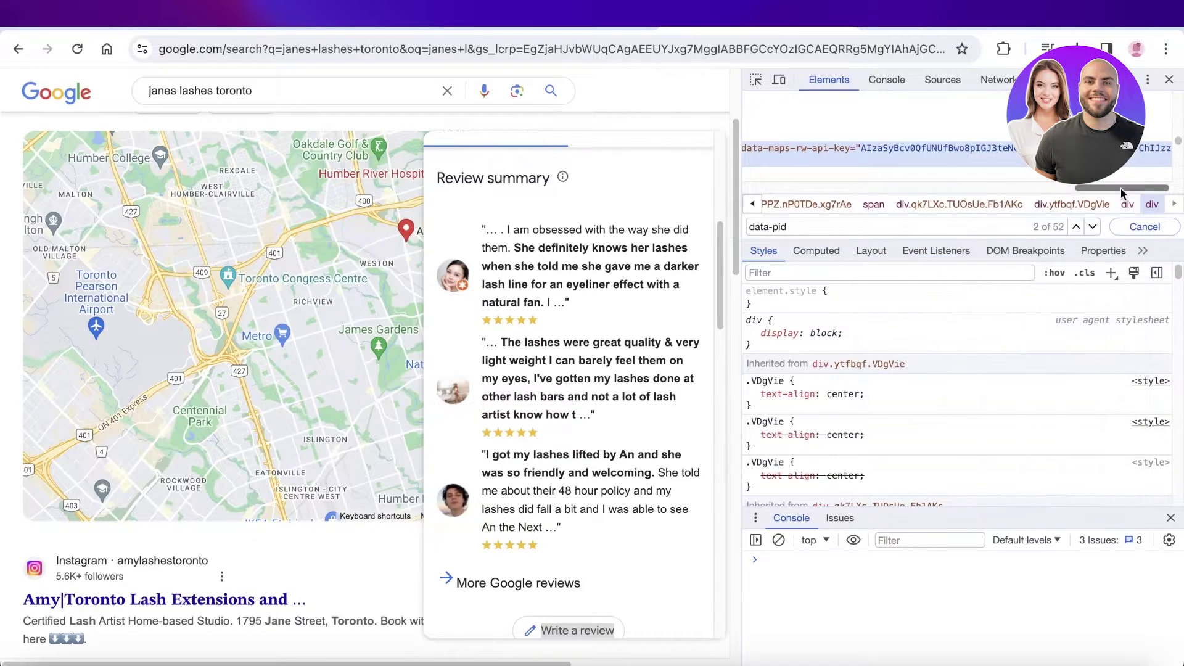
pyautogui.click(397, 663)
# Create a new note in Apple Notes and paste the copied element markup.
pyautogui.click(413, 177)
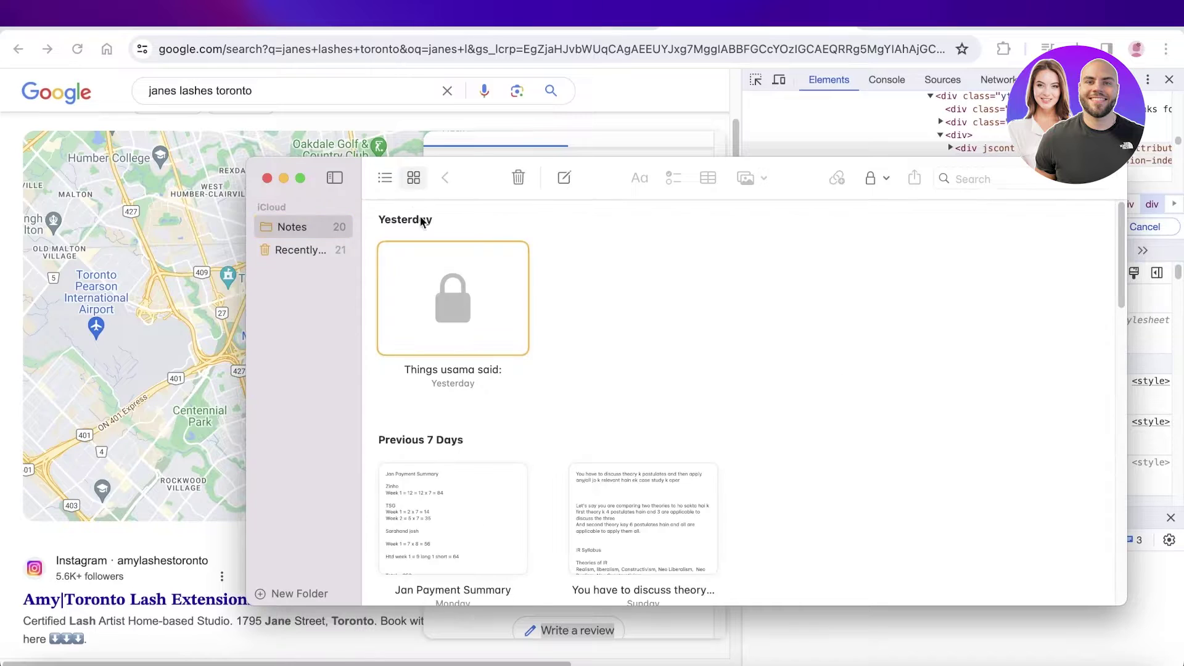
pyautogui.click(561, 178)
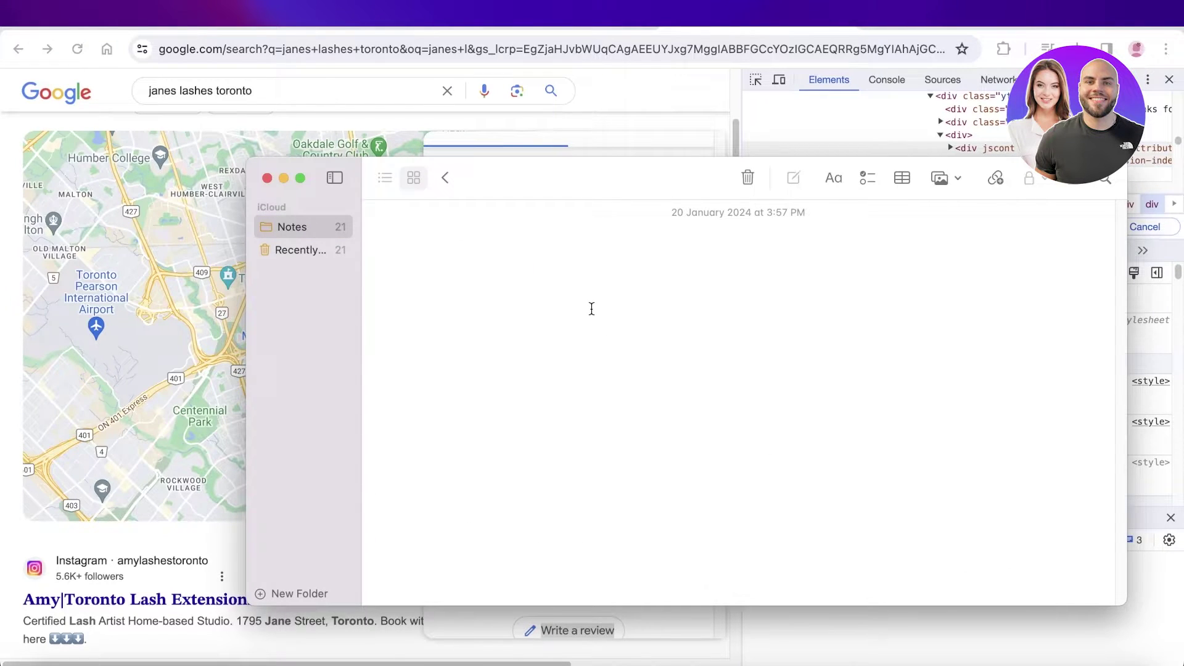
pyautogui.press('super+v')
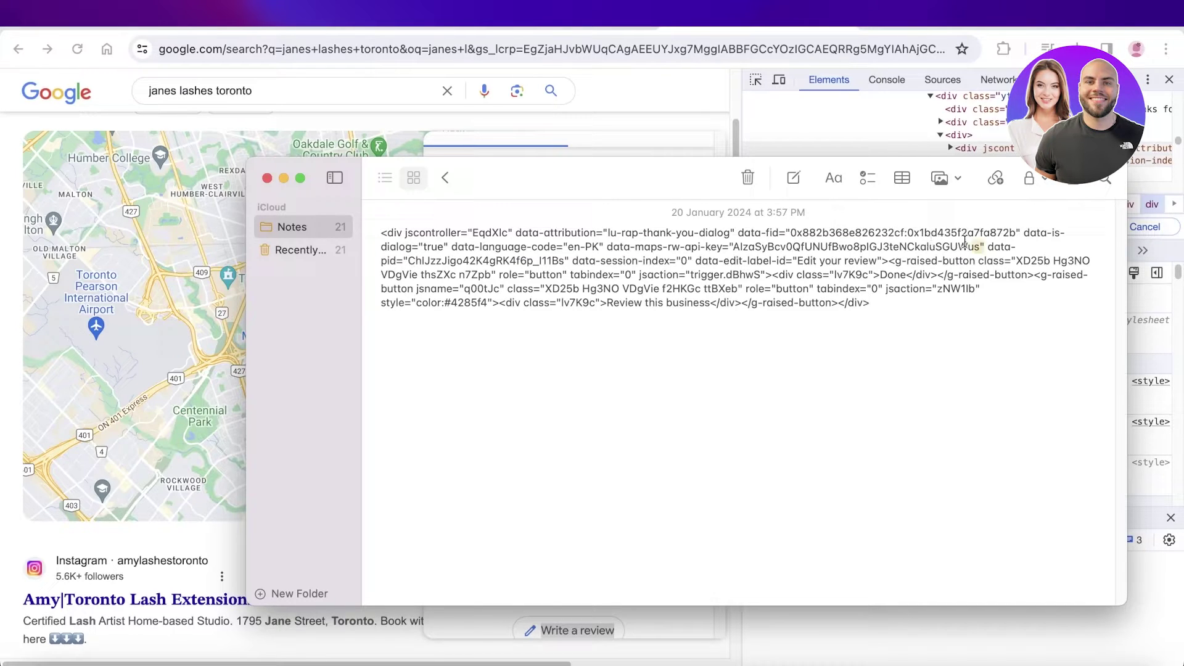
# Trim the markup so place ID ChlJzzJigo42K4gRK4f6p_l11Bs sits on its own line, and select it.
pyautogui.moveTo(985, 247); pyautogui.dragTo(613, 178)
pyautogui.press('BackSpace')
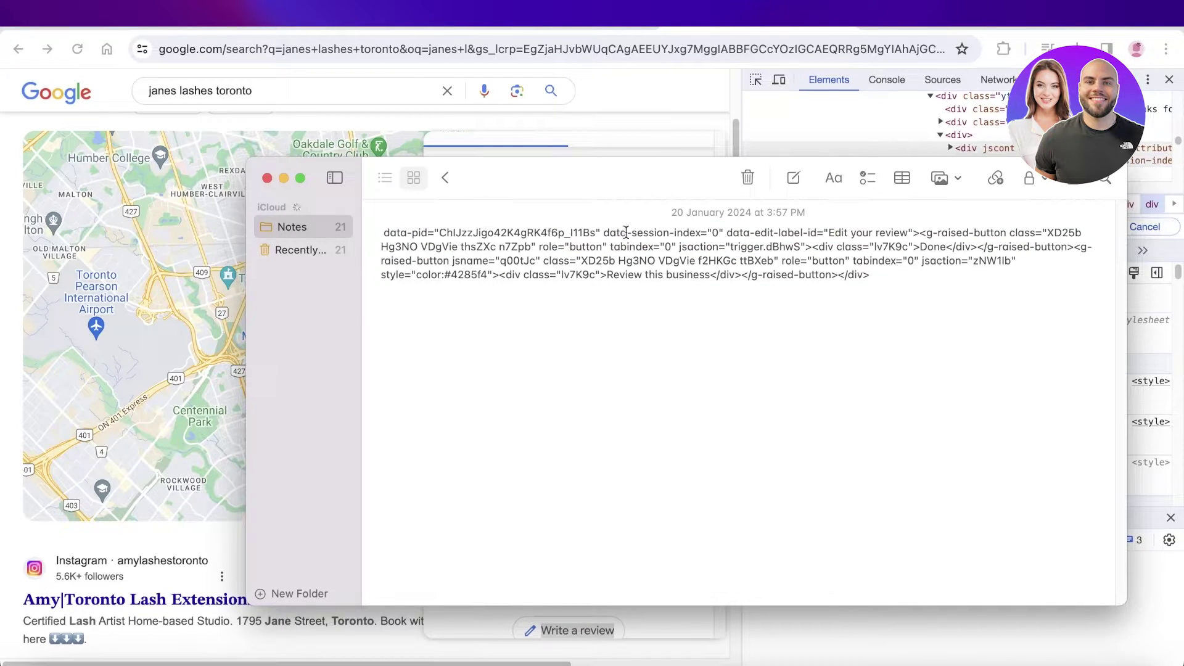
pyautogui.click(606, 233)
pyautogui.press('Return')
pyautogui.press('Return')
pyautogui.press('Return')
pyautogui.press('Return')
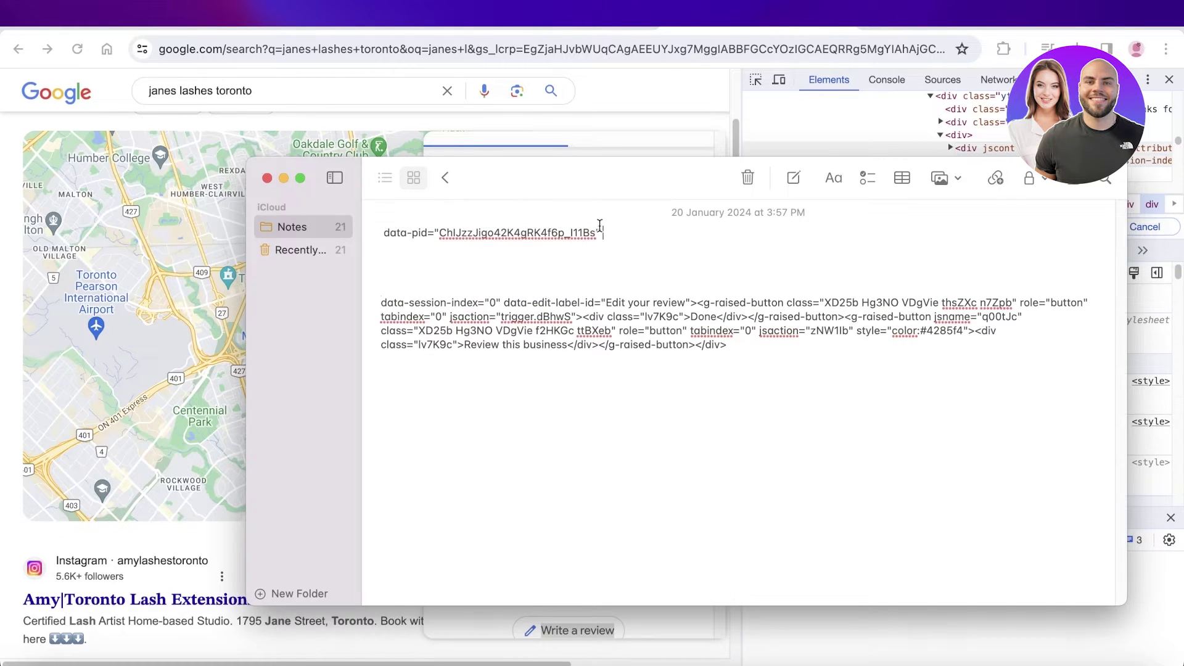
pyautogui.moveTo(596, 233); pyautogui.dragTo(442, 233)
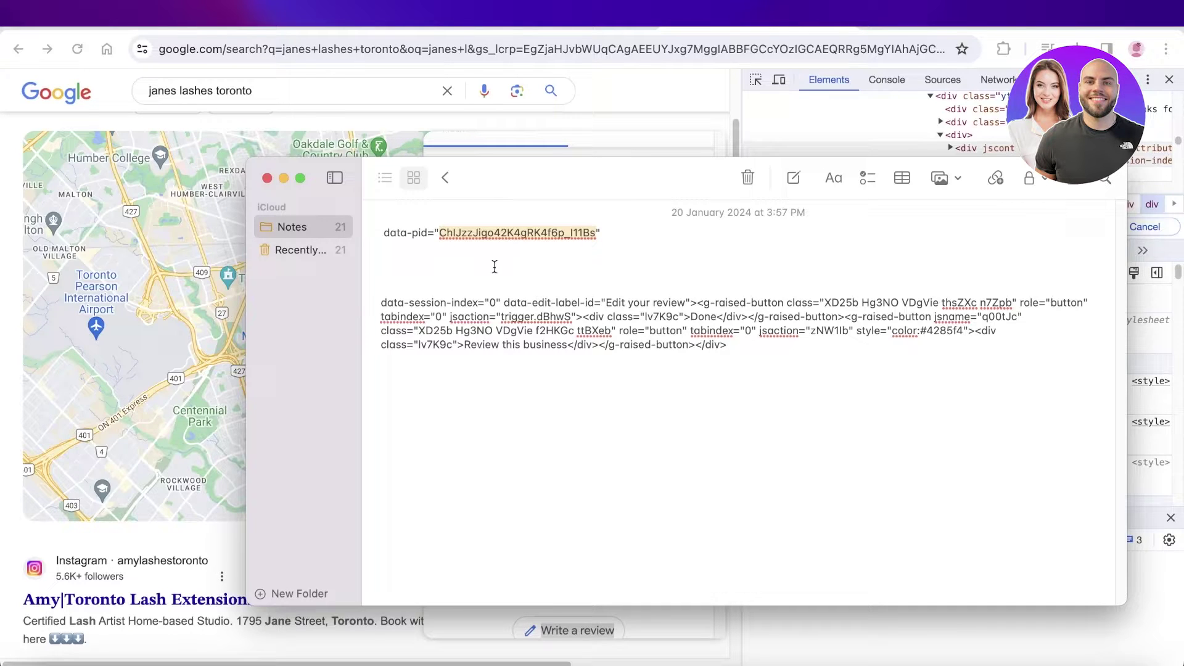
# Paste the place ID into the Place ID field, choose English reviews, and connect the place.
pyautogui.click(551, 27)
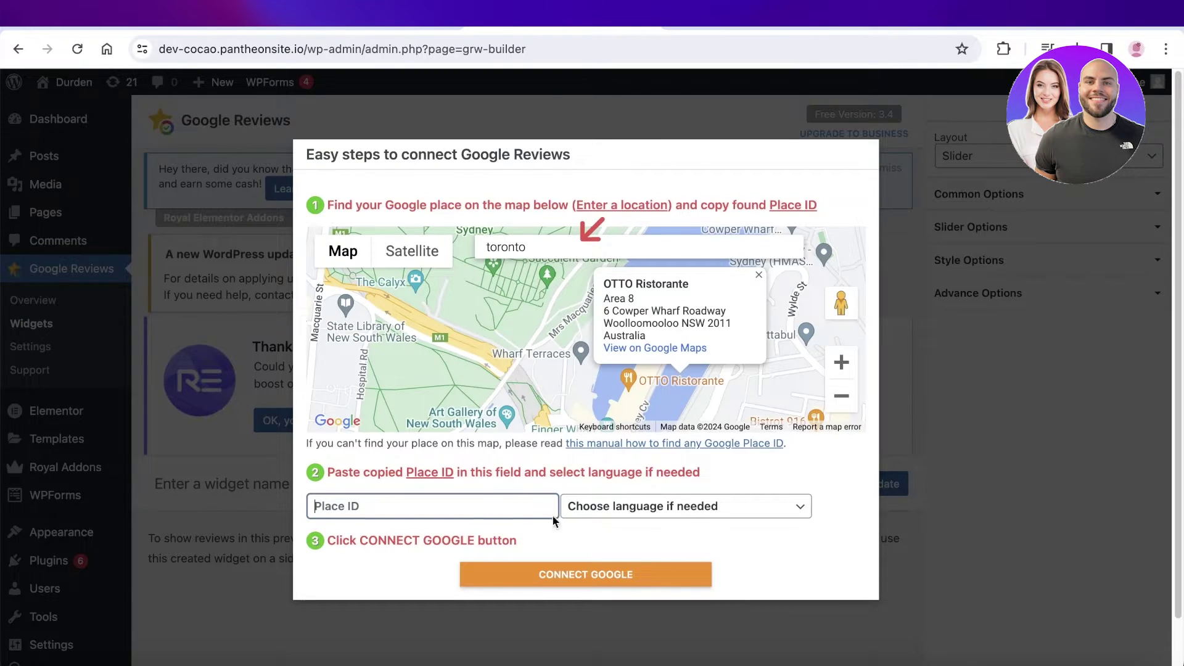
pyautogui.rightClick(485, 507)
pyautogui.click(524, 527)
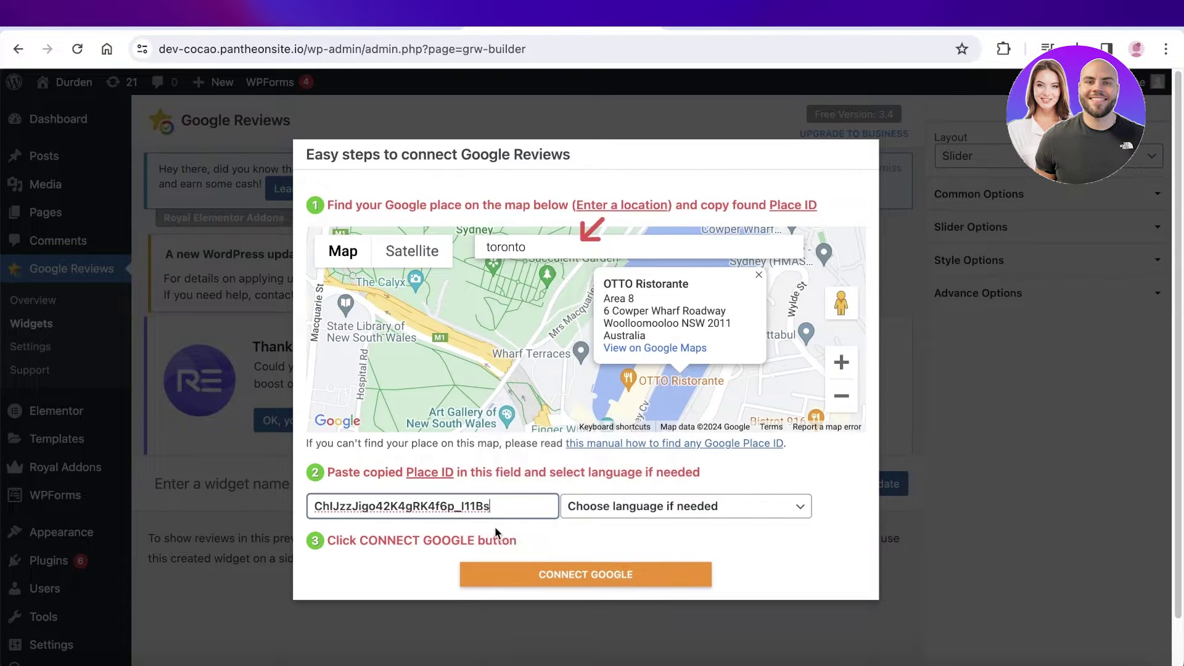
pyautogui.click(626, 507)
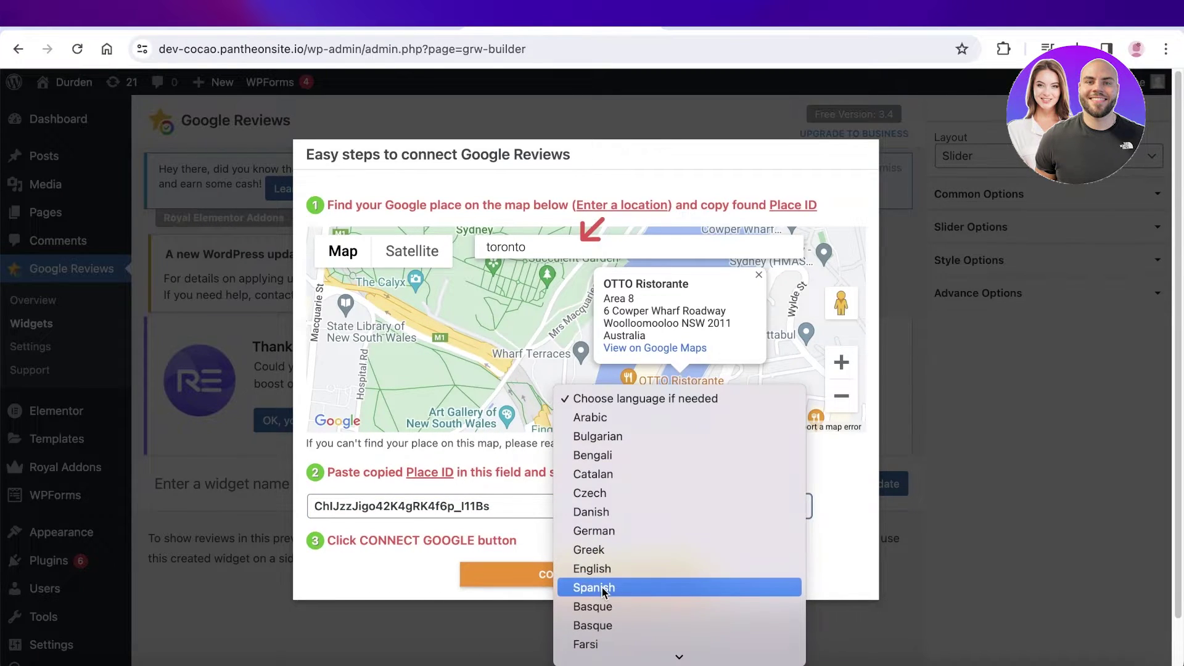
pyautogui.click(595, 568)
pyautogui.click(599, 576)
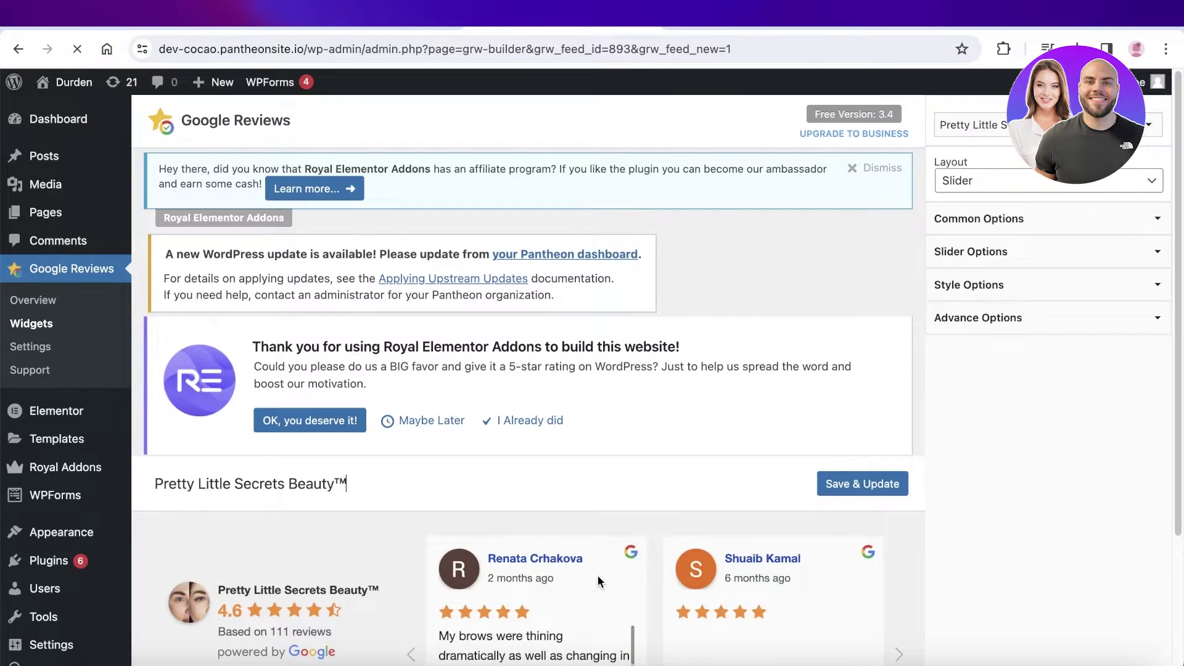
# Copy the shortcode [grw id="893"] and save the reviews widget.
pyautogui.scroll(-1, 368, 423)
pyautogui.scroll(-3, 477, 416)
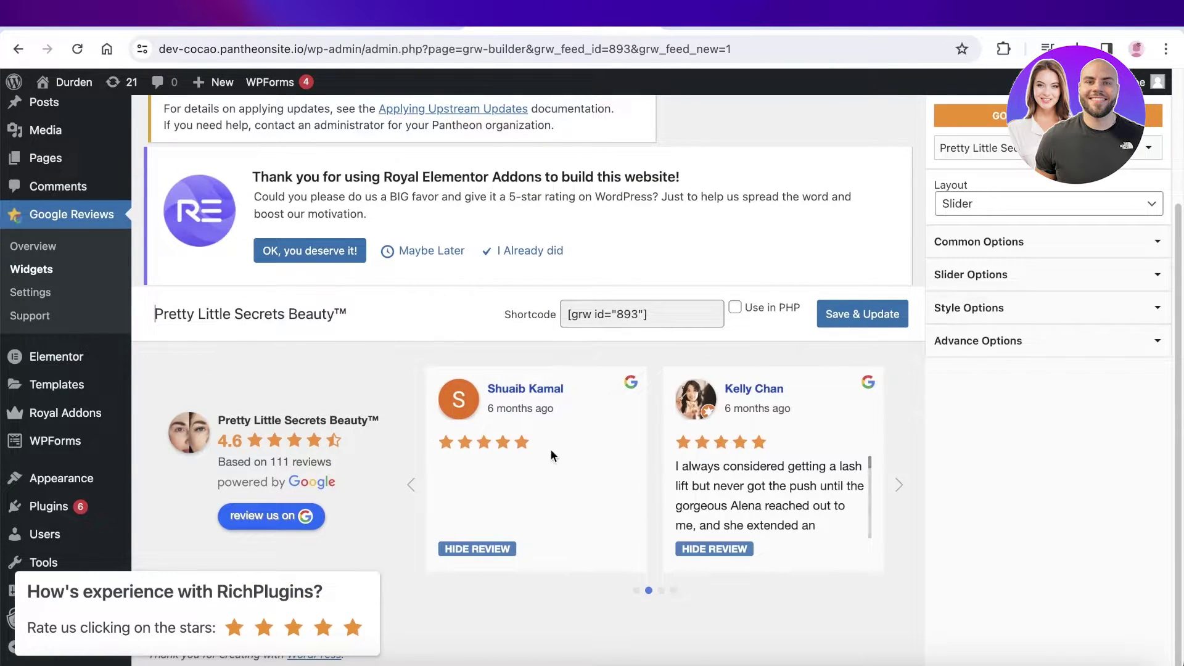
pyautogui.scroll(1, 853, 412)
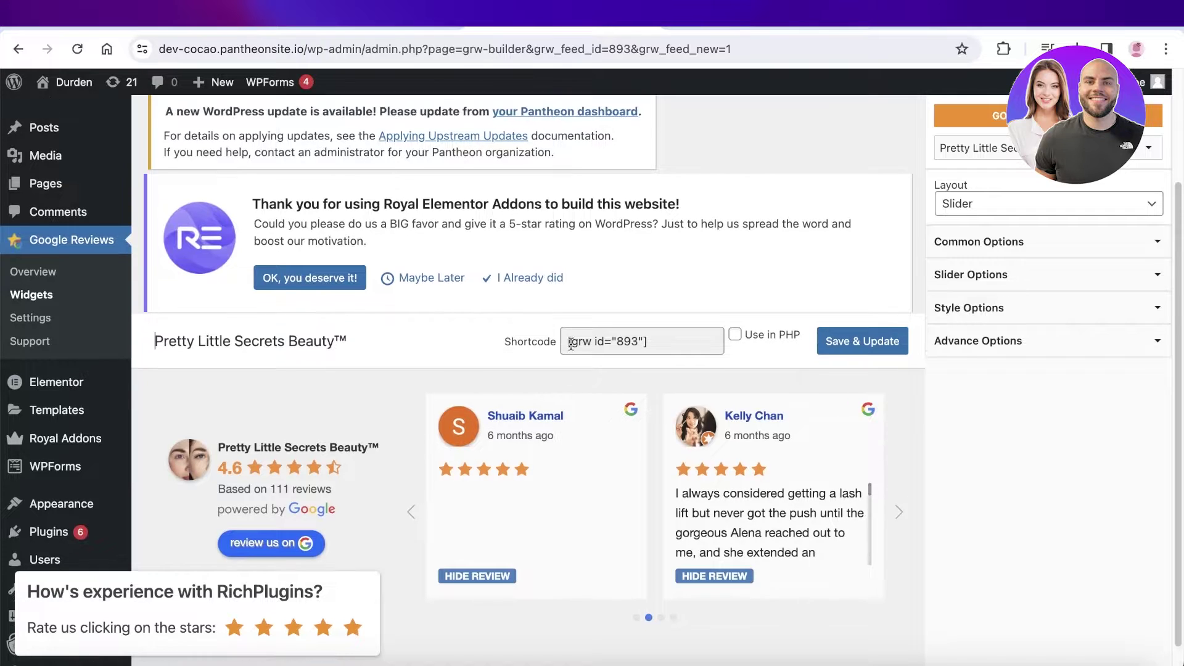
pyautogui.click(637, 363)
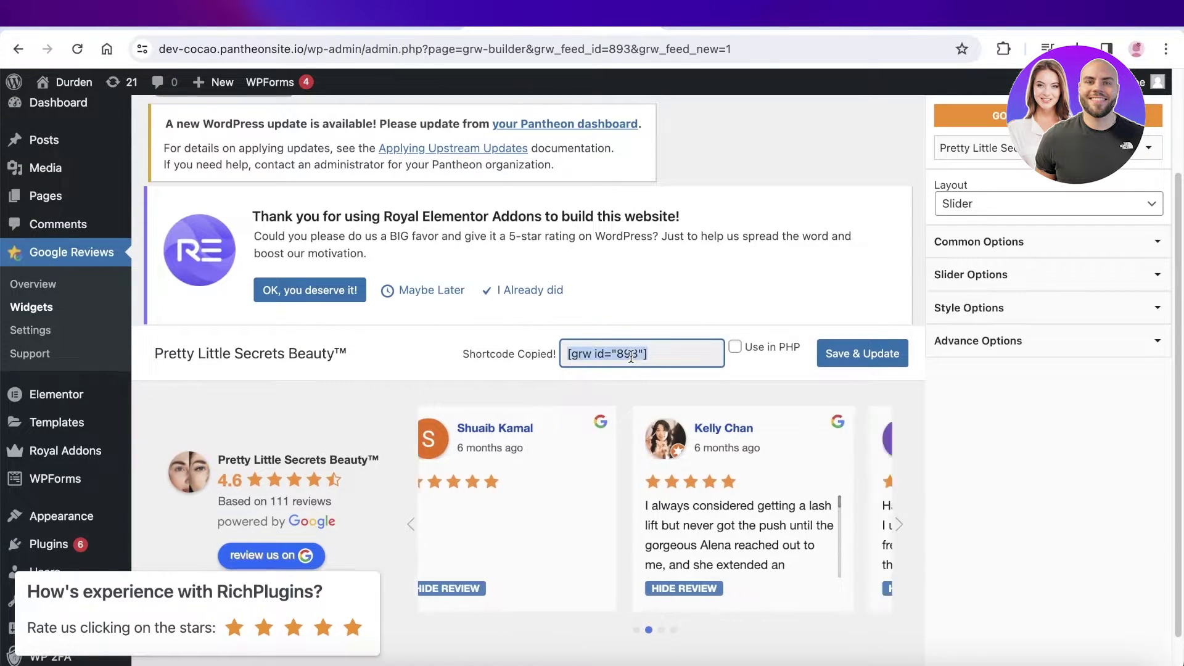
pyautogui.click(857, 356)
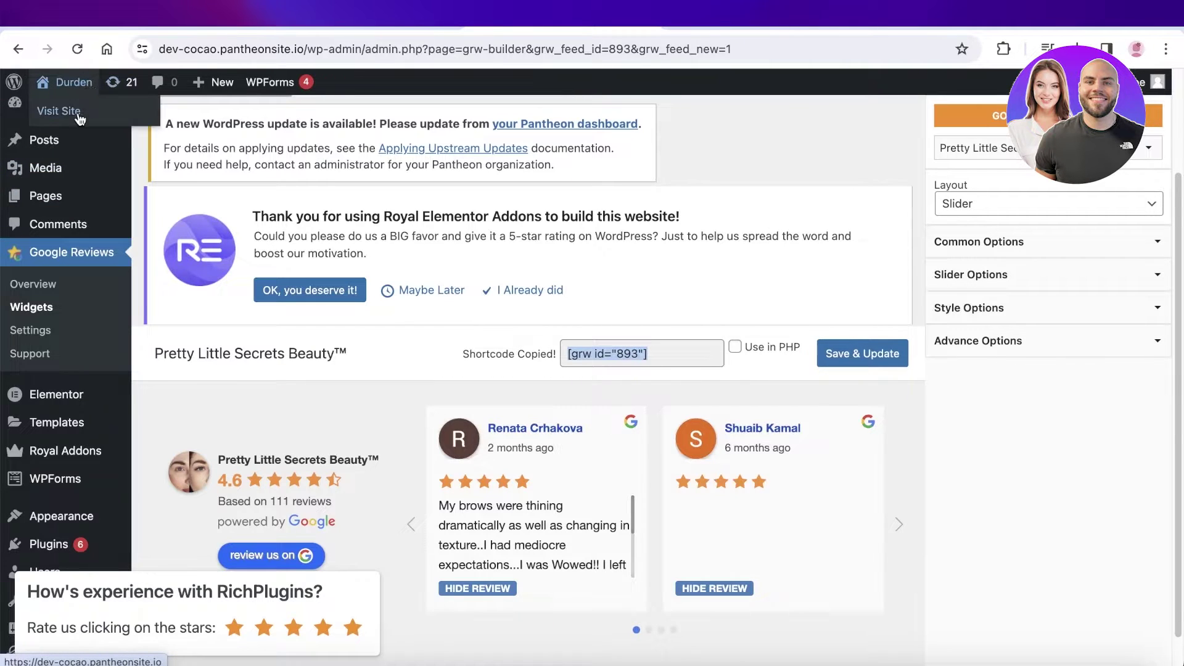
# From the live site, edit the Home page, add a Code block, and launch Elementor.
pyautogui.click(79, 117)
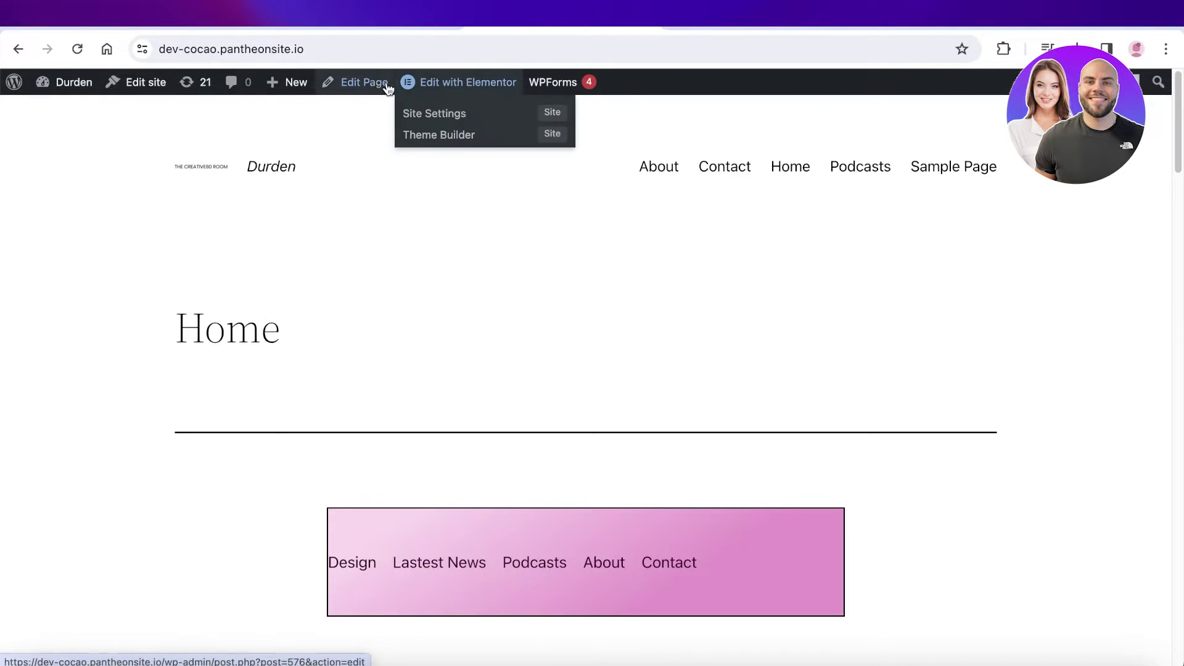
pyautogui.click(375, 84)
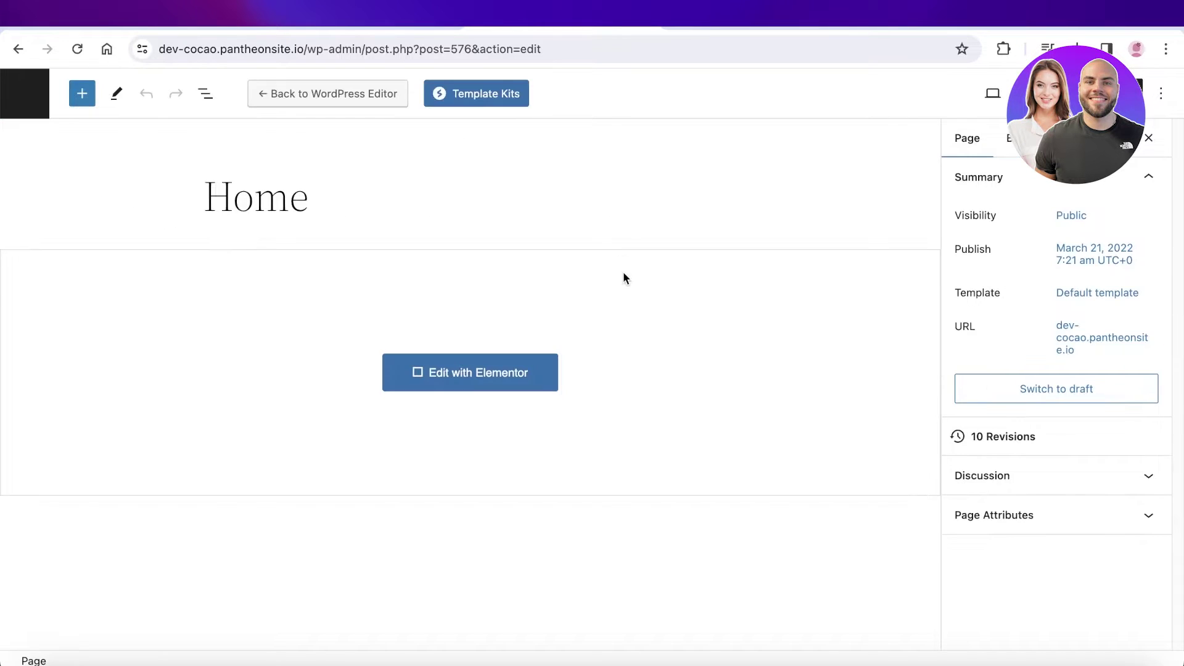
pyautogui.click(1006, 136)
pyautogui.click(966, 138)
pyautogui.click(82, 93)
pyautogui.click(145, 362)
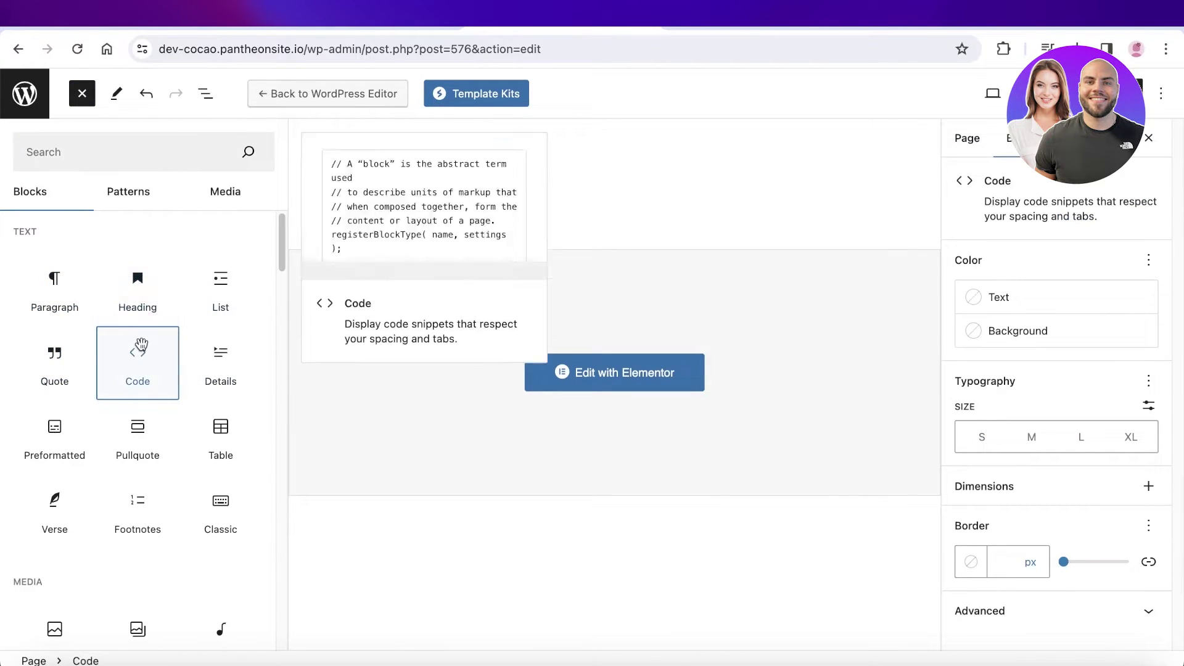
pyautogui.click(592, 373)
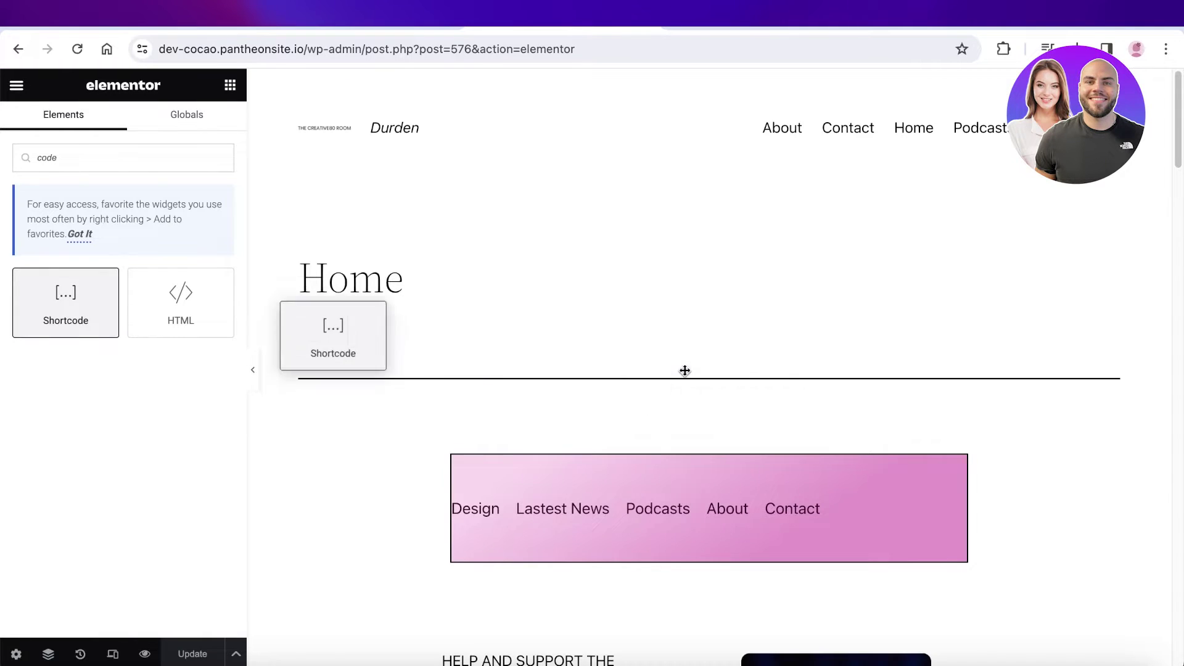
# Add a Shortcode widget containing [grw id="893"] to the Home page and save it.
pyautogui.moveTo(685, 370); pyautogui.dragTo(3, 287)
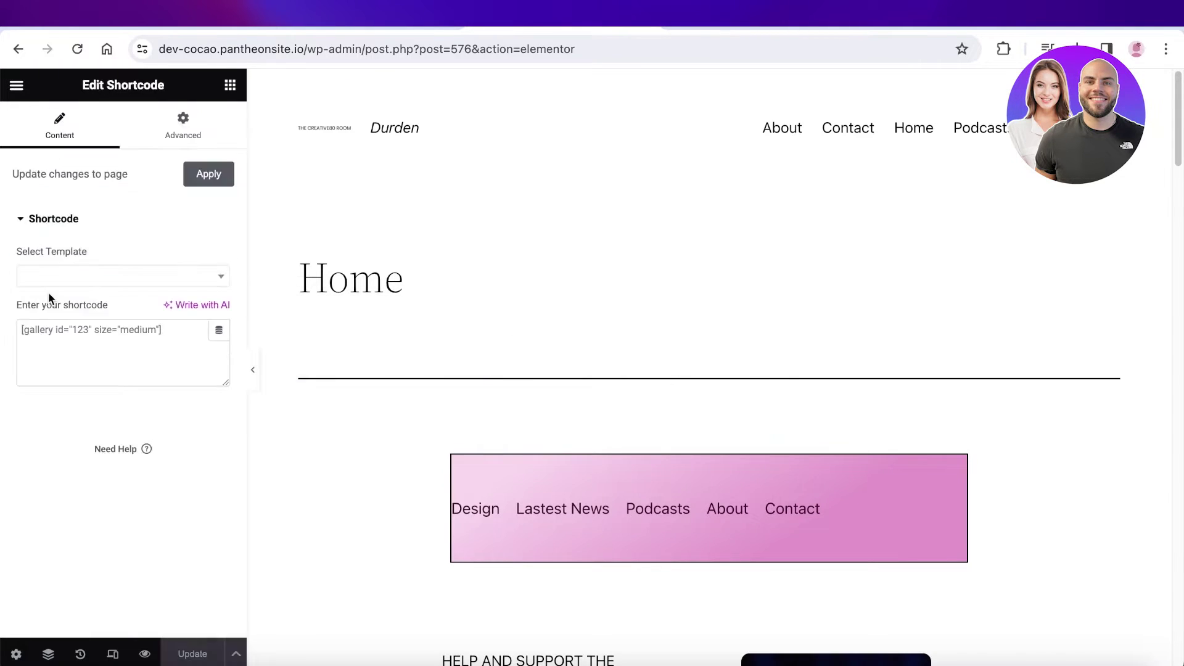
pyautogui.click(116, 279)
pyautogui.click(91, 353)
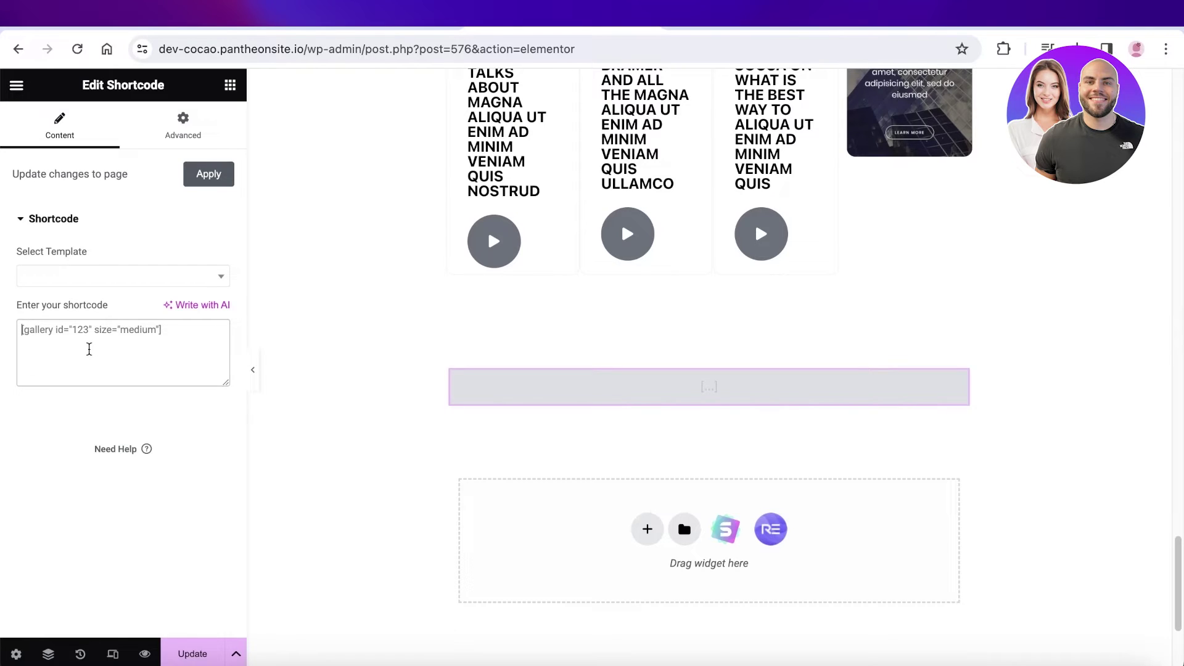
pyautogui.write('[grw id="893"]')
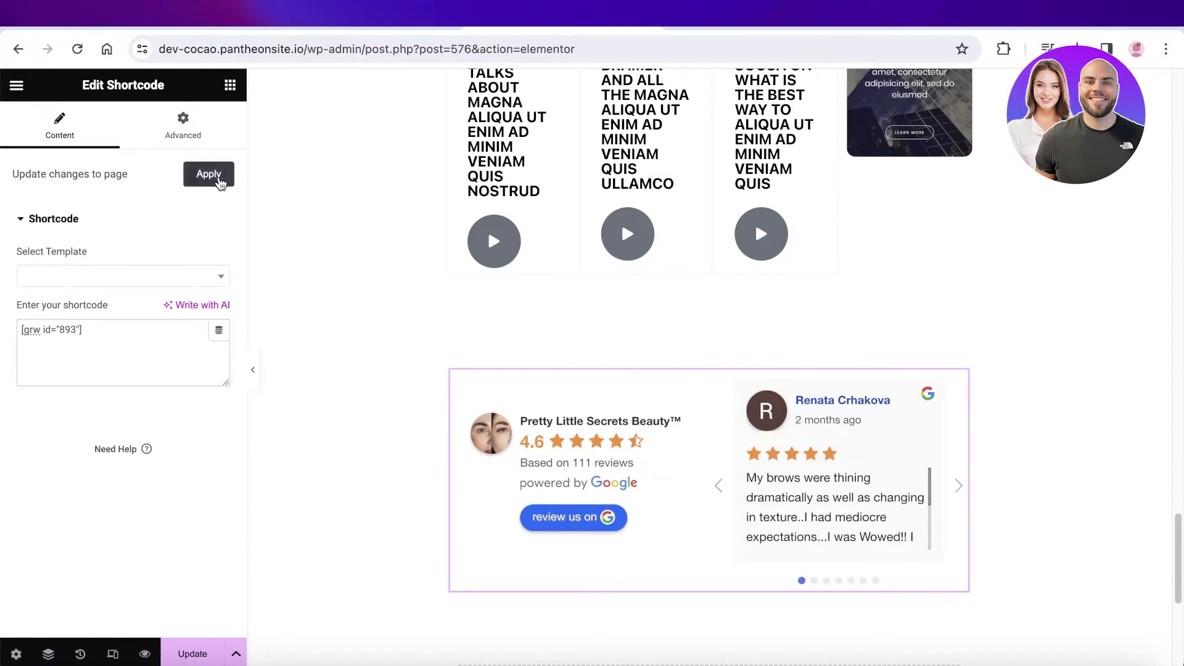
pyautogui.click(209, 174)
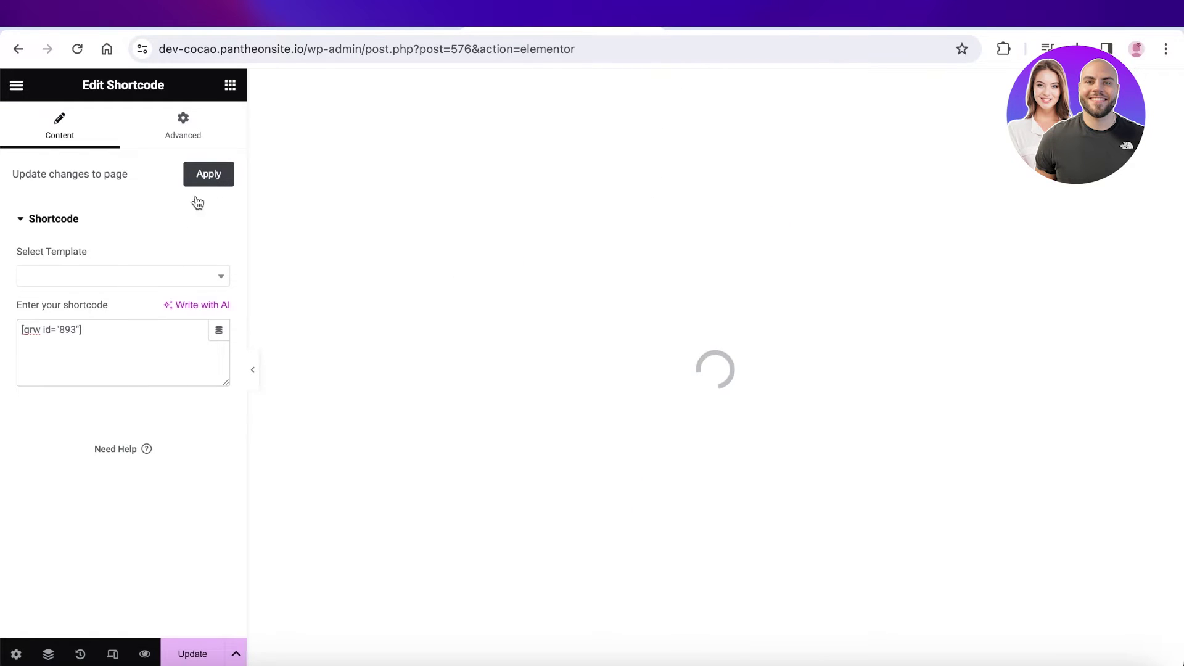
pyautogui.click(202, 651)
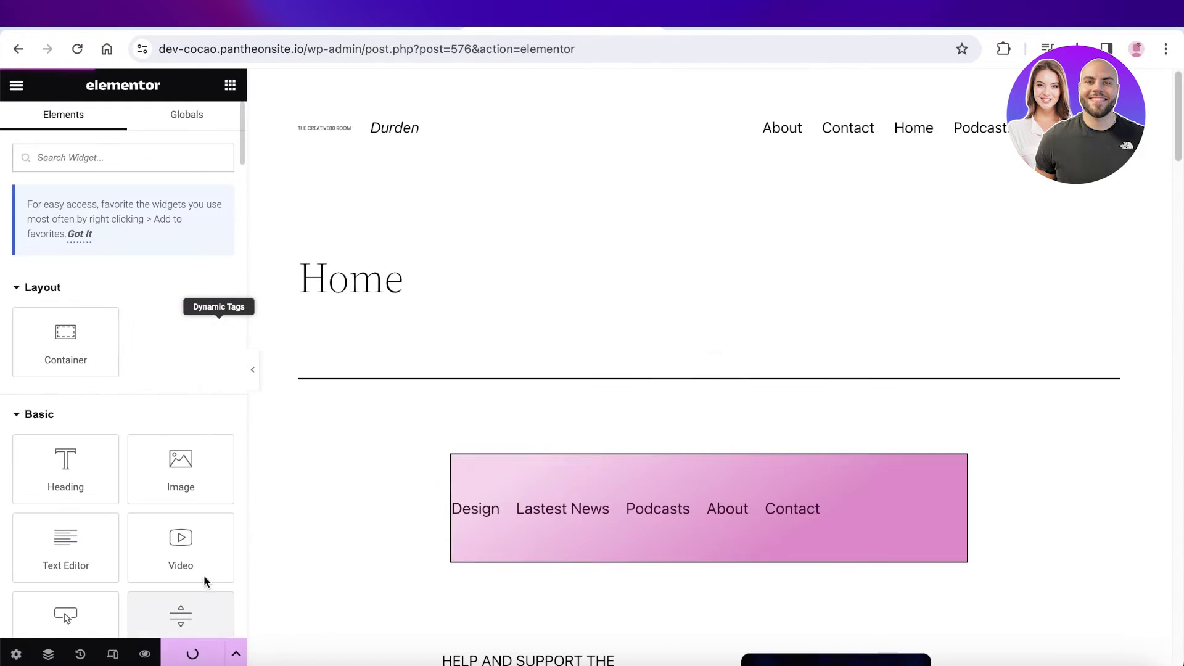
# Drag the reviews slider section up beneath the pink menu box.
pyautogui.scroll(-20, 502, 397)
pyautogui.scroll(-4, 502, 397)
pyautogui.scroll(12, 436, 239)
pyautogui.scroll(-7, 412, 346)
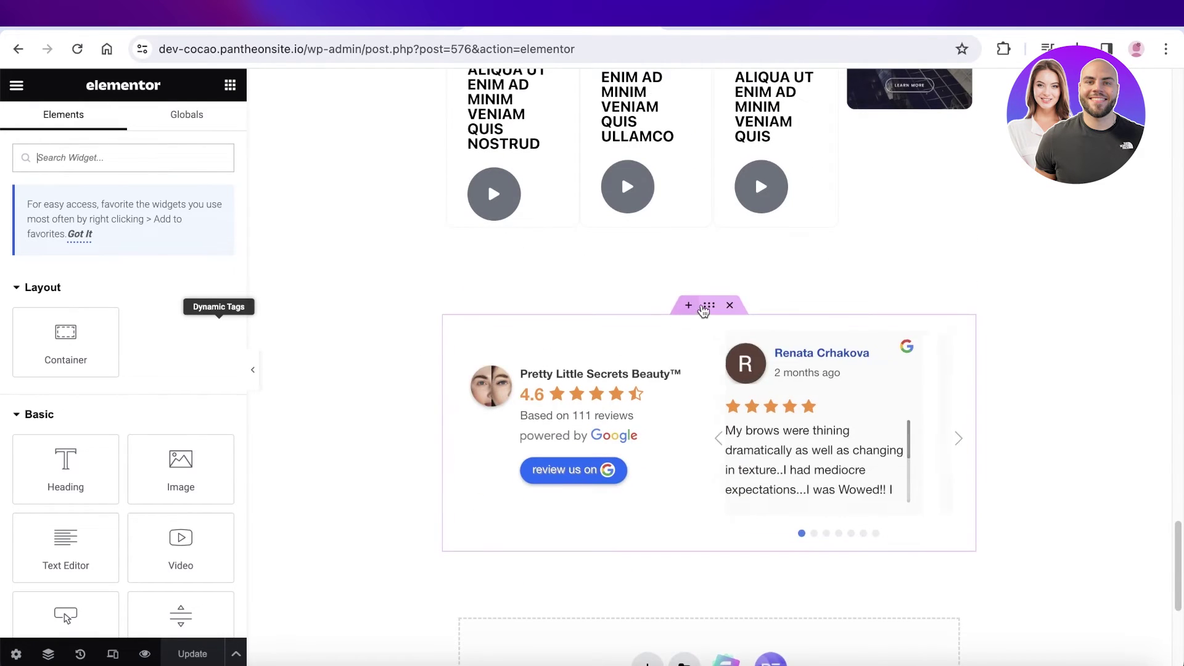
pyautogui.moveTo(705, 304)
pyautogui.mouseDown()
pyautogui.moveTo(711, 281)
pyautogui.moveTo(672, 415)
pyautogui.mouseUp()
pyautogui.scroll(15, 711, 282)
pyautogui.scroll(-5, 671, 415)
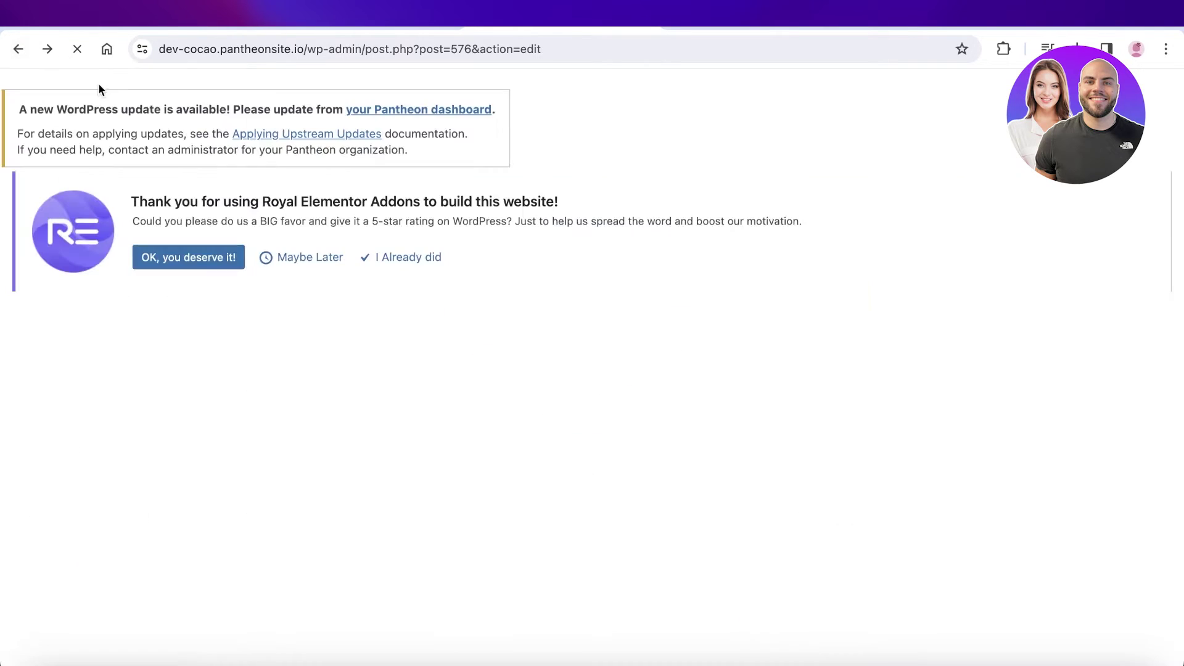
# Return to the admin Pages list and visit the live home page.
pyautogui.rightClick(18, 49)
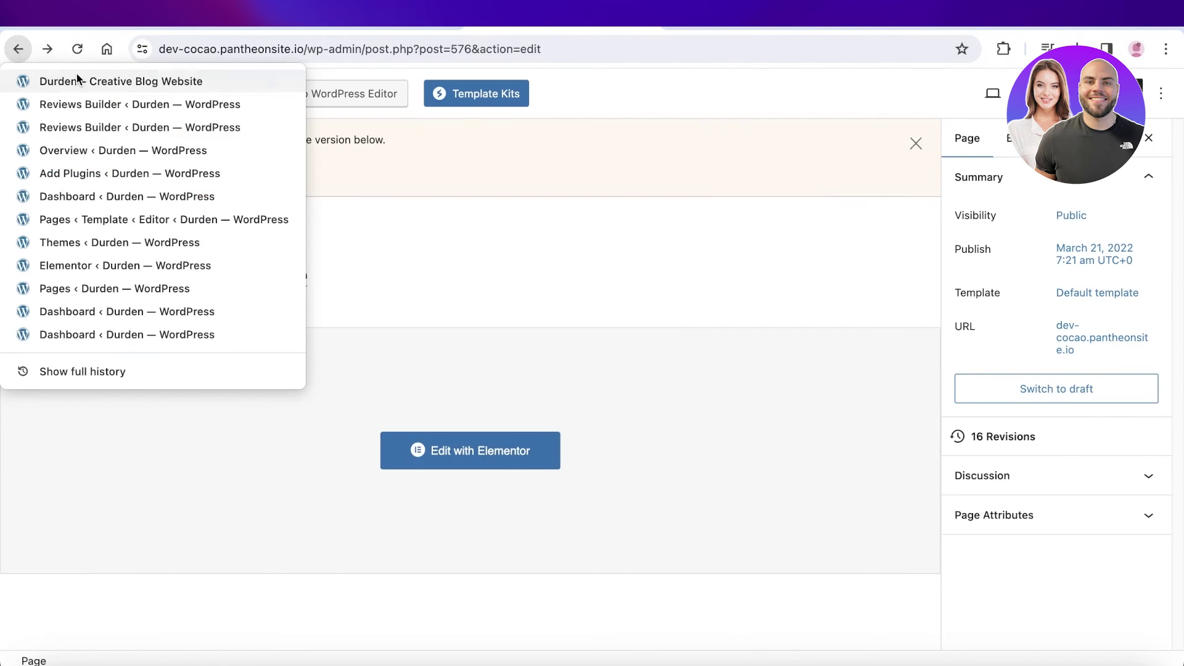
pyautogui.click(496, 223)
pyautogui.click(37, 95)
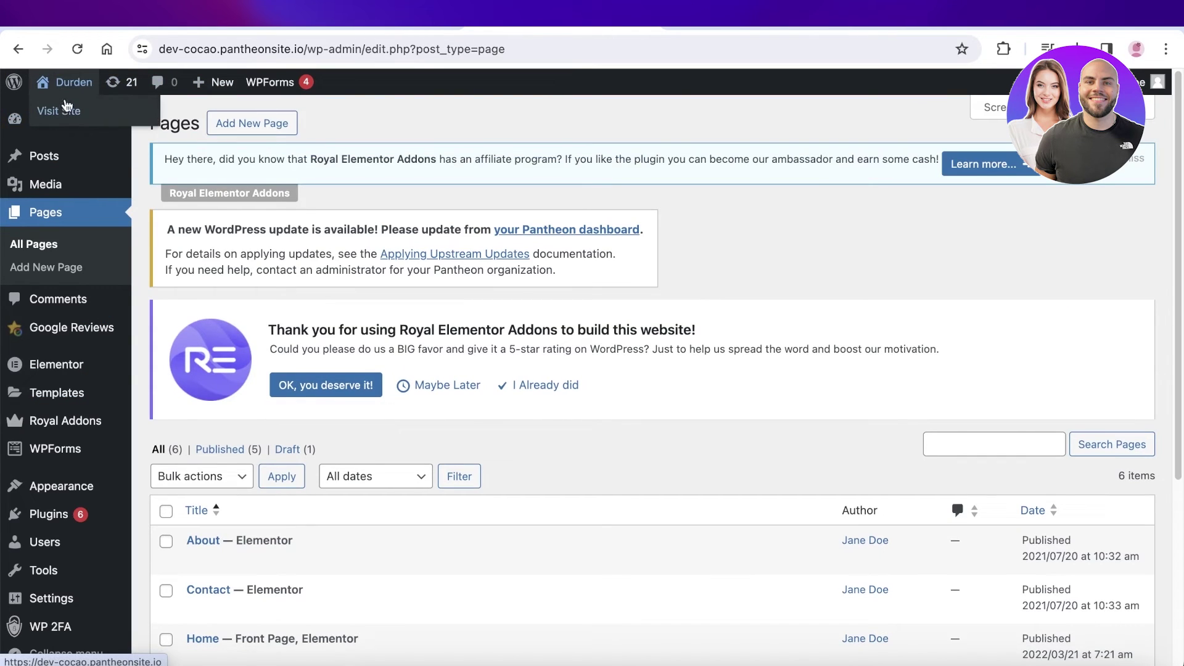
pyautogui.click(58, 111)
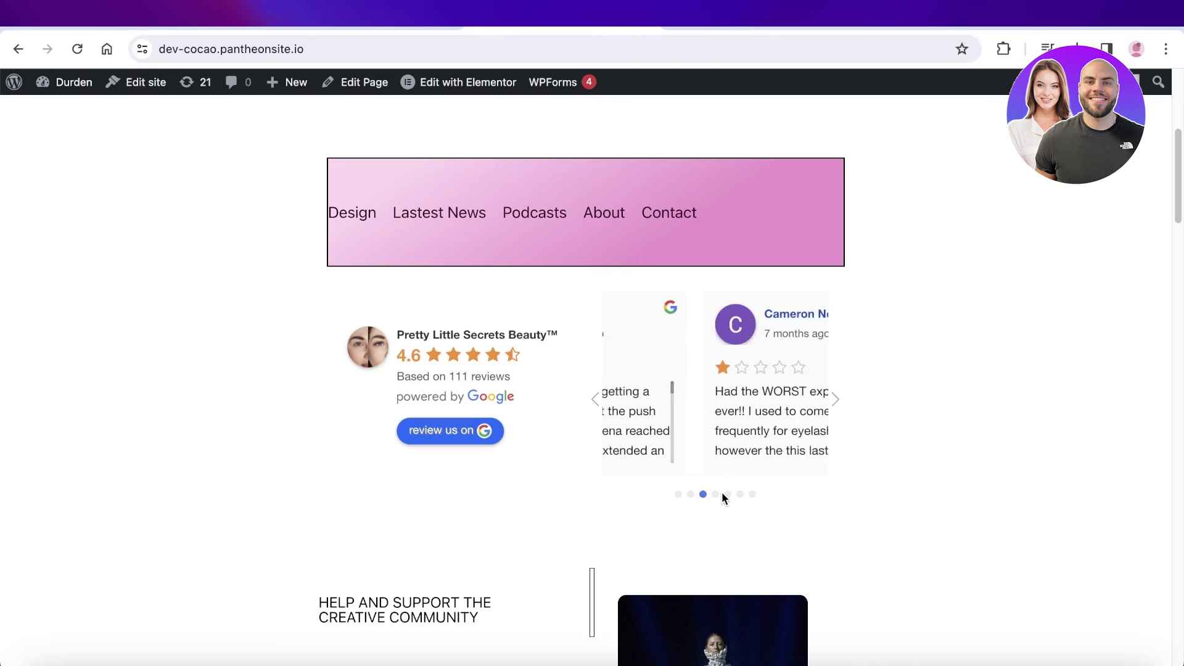
# Browse the Pretty Little Secrets Beauty™ reviews slider through its pagination dots.
pyautogui.click(728, 494)
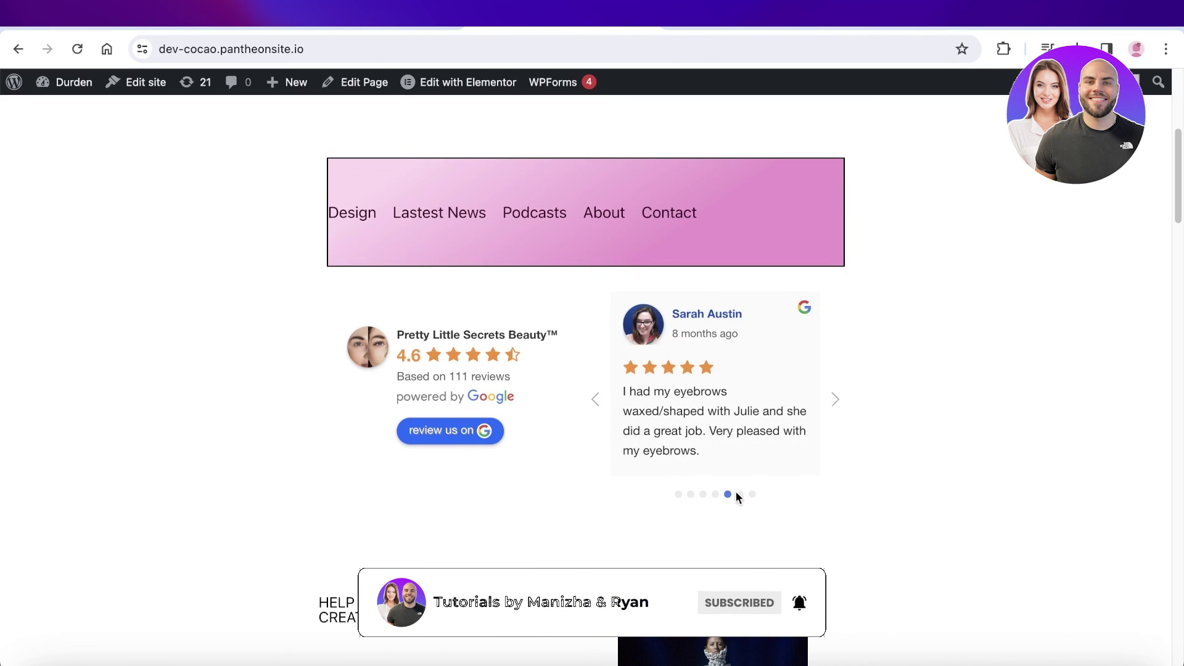
pyautogui.click(740, 494)
pyautogui.click(752, 494)
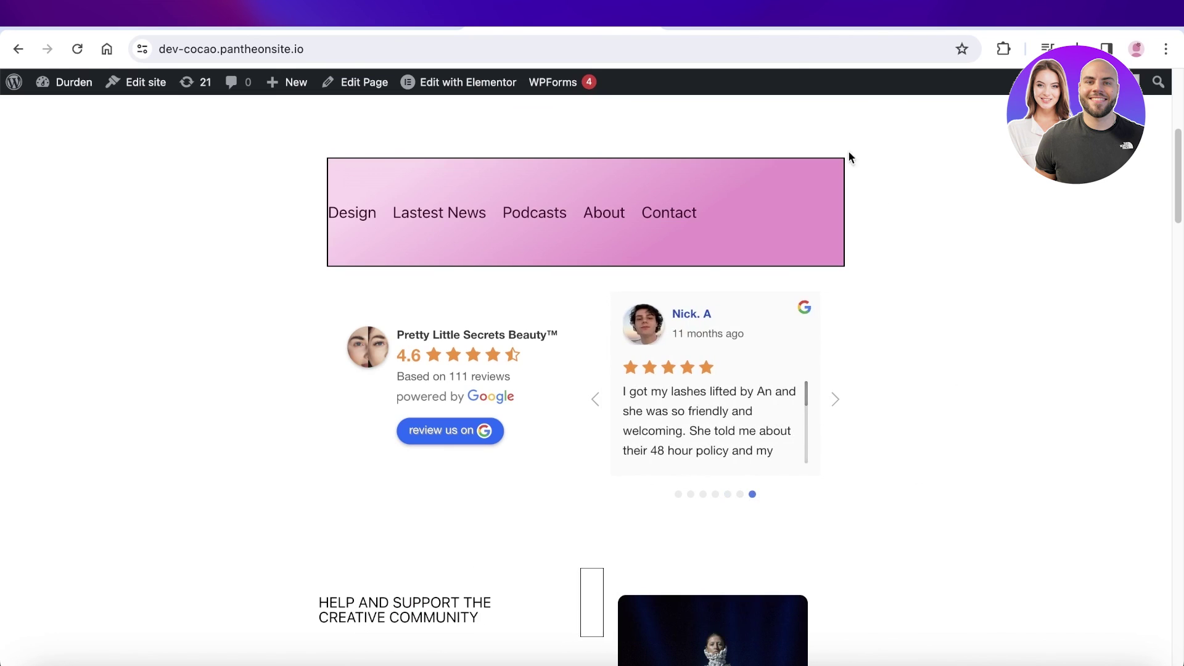